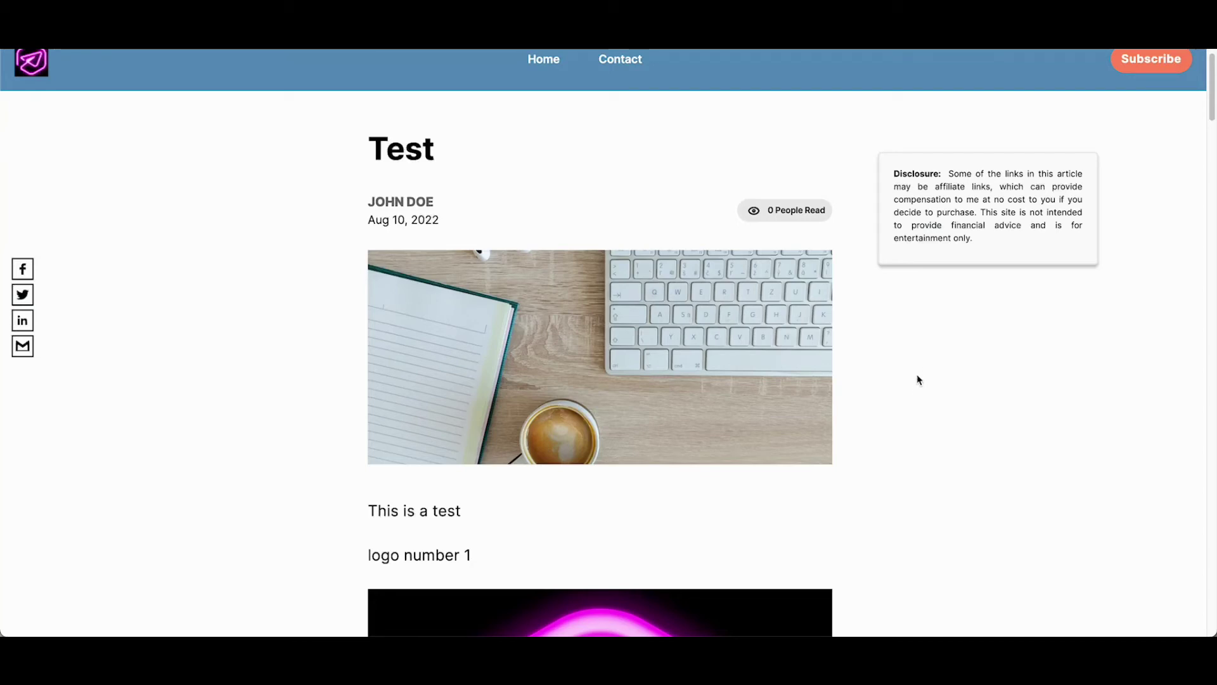
Step: Inspect the neon logo image element on the live Img compression test post
scroll(917, 379, "down", 2)
scroll(918, 379, "down", 6)
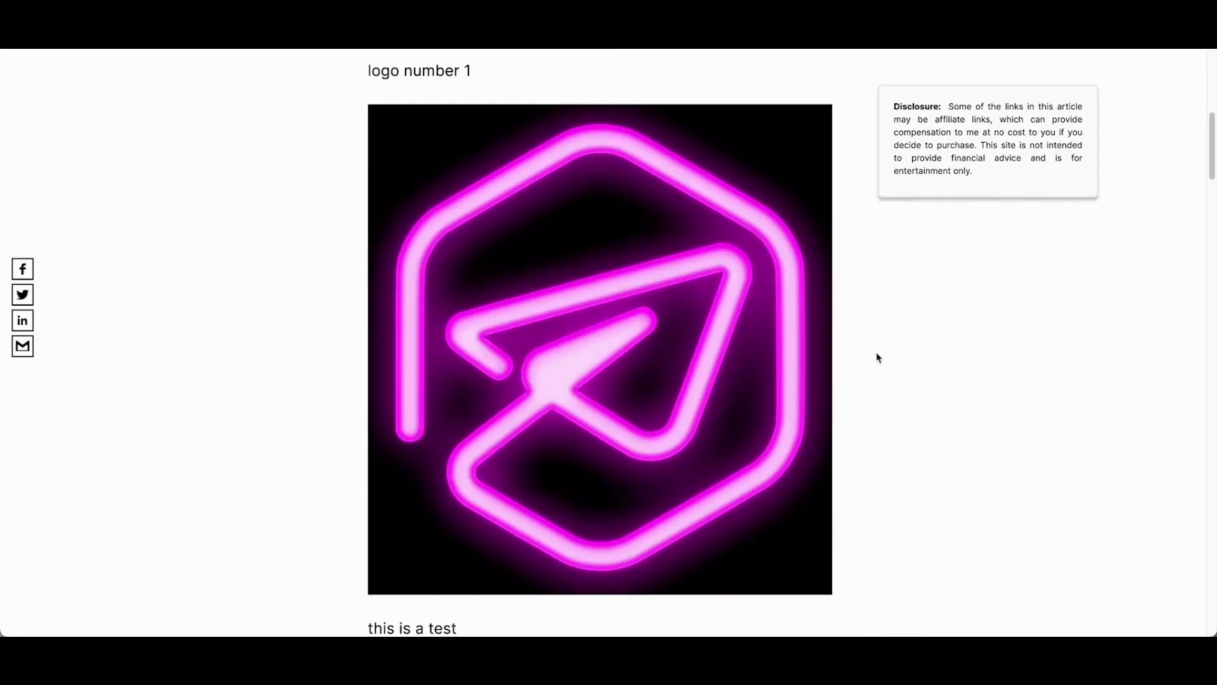
right_click(685, 377)
left_click(777, 524)
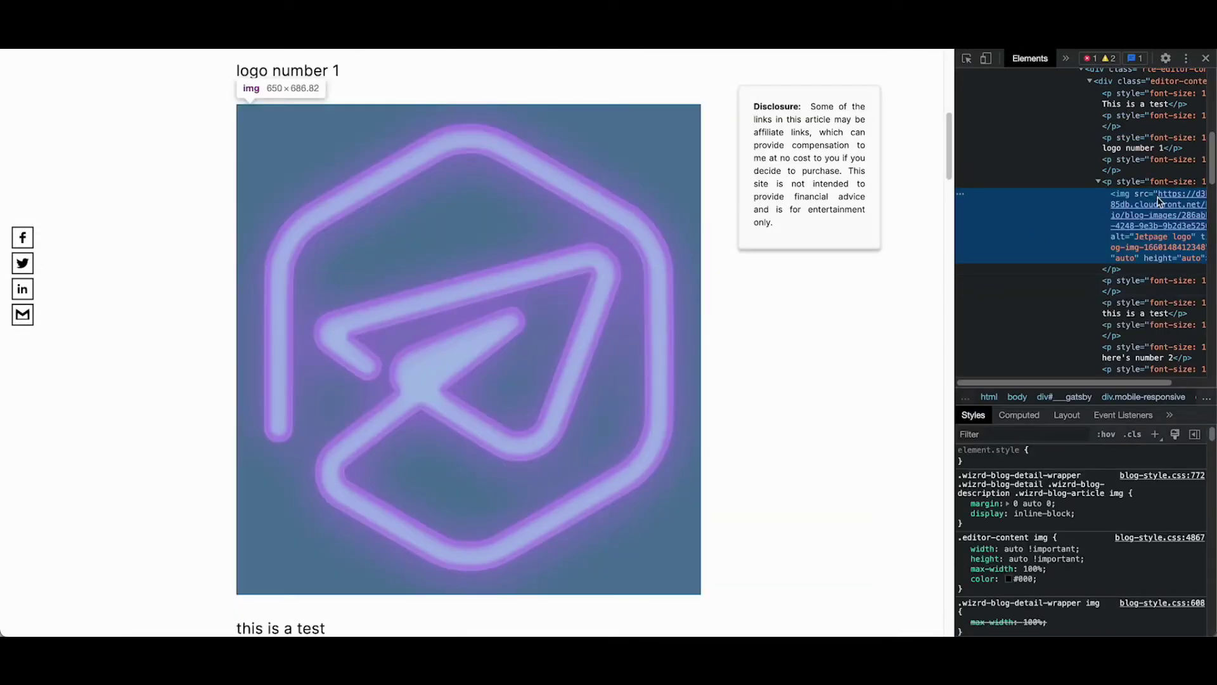
mouse_move(1163, 206)
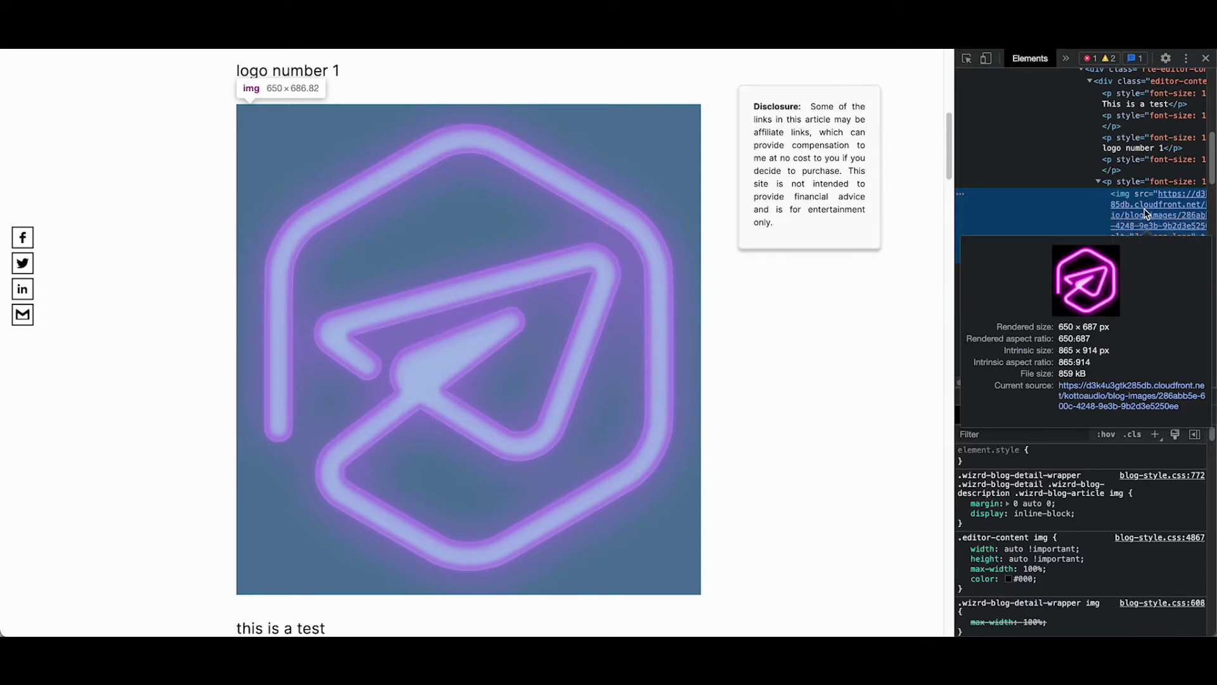
Step: Read the logo's file size from the img src preview, then close the inspector
scroll(462, 230, "up", 8)
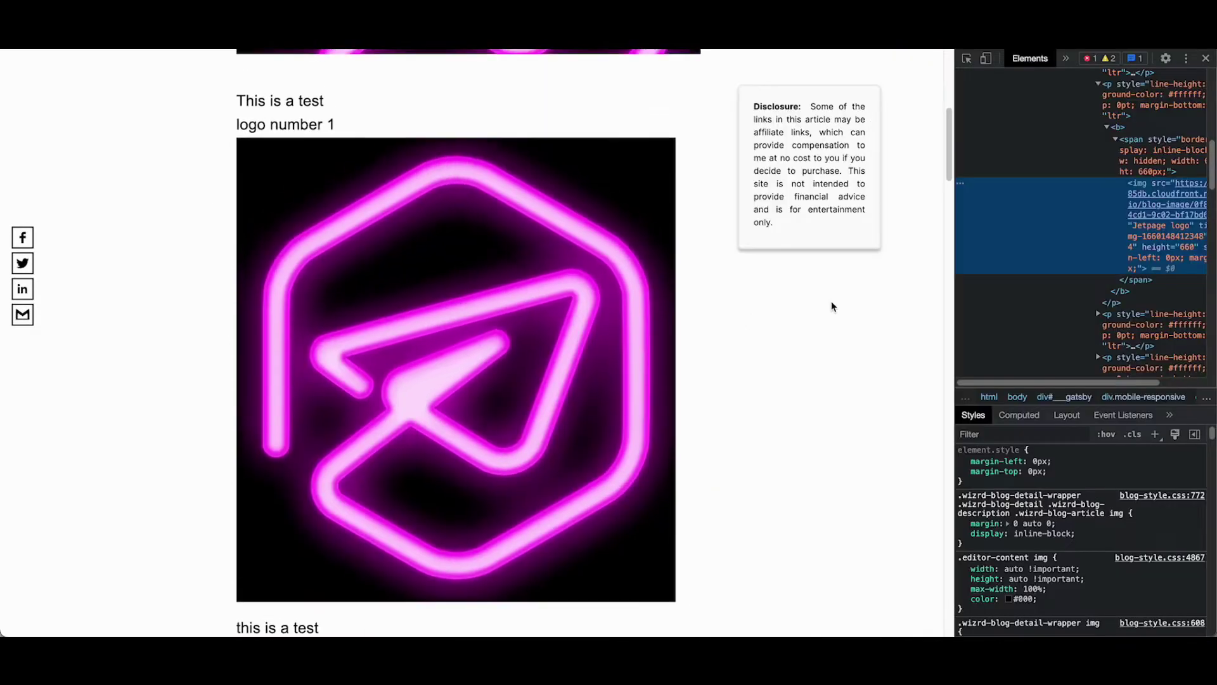
mouse_move(1176, 197)
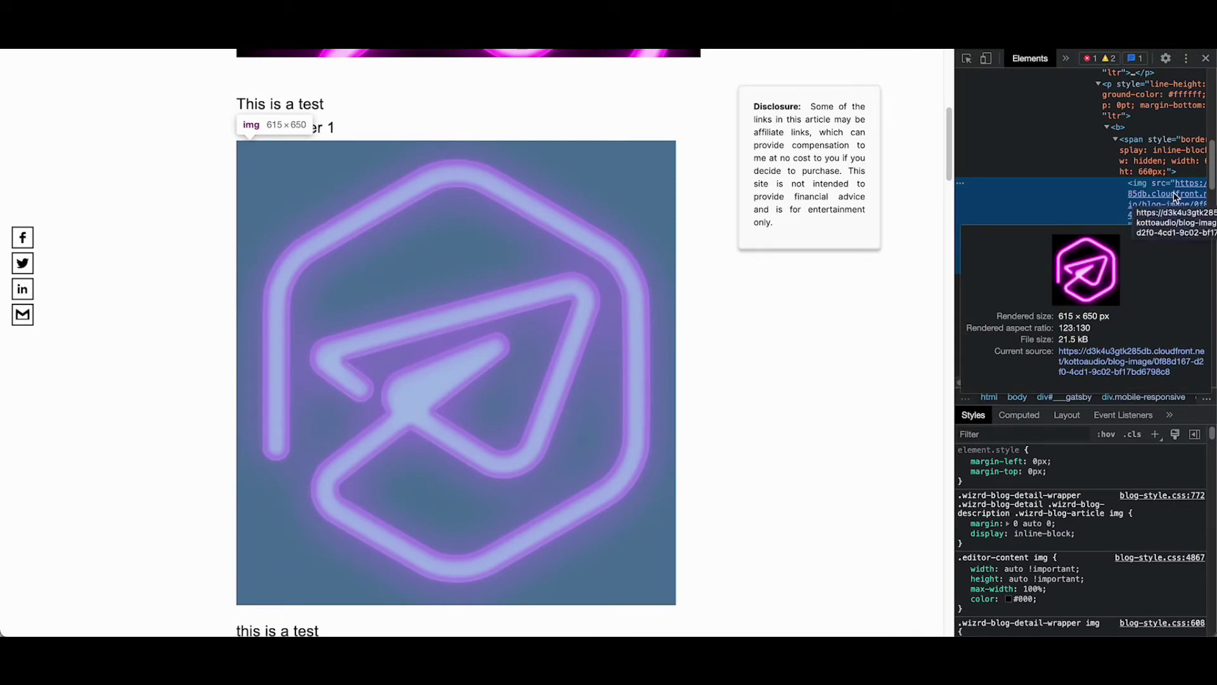
left_click(776, 415)
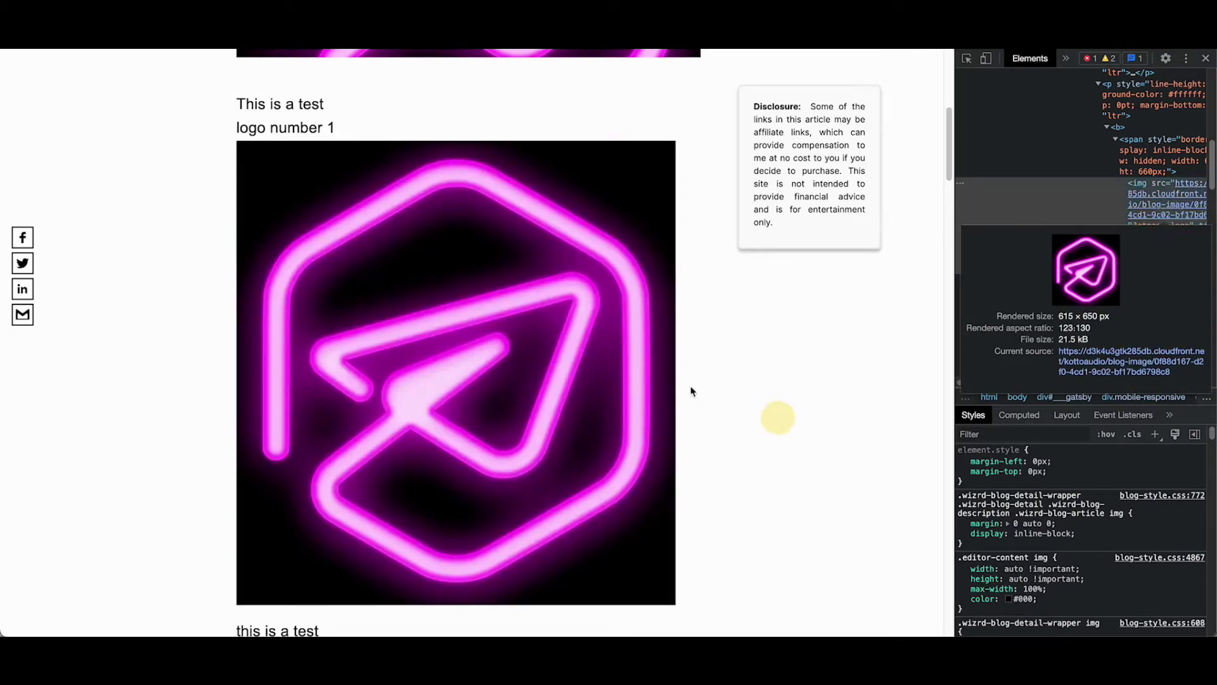
left_click(1206, 58)
left_click(828, 348)
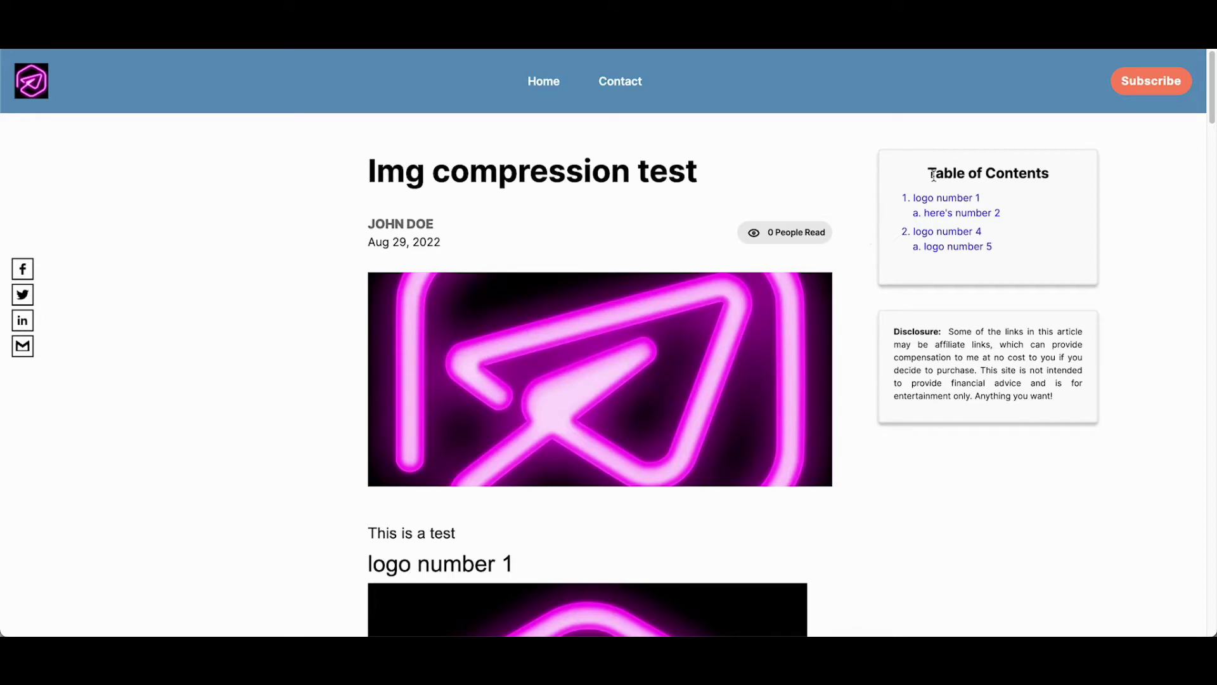
Step: Jump through the table of contents to the here's number 2, logo number 5 and logo number 4 sections
scroll(986, 239, "down", 2)
scroll(928, 321, "up", 2)
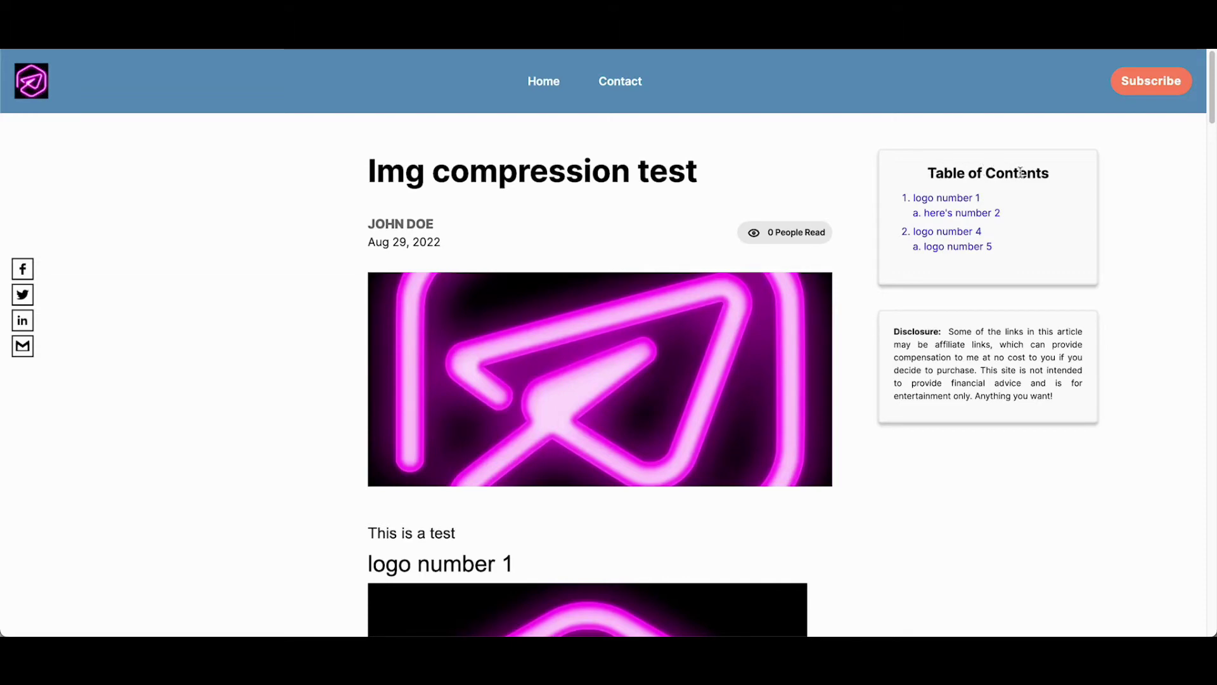
left_click(964, 214)
left_click(965, 190)
left_click(967, 168)
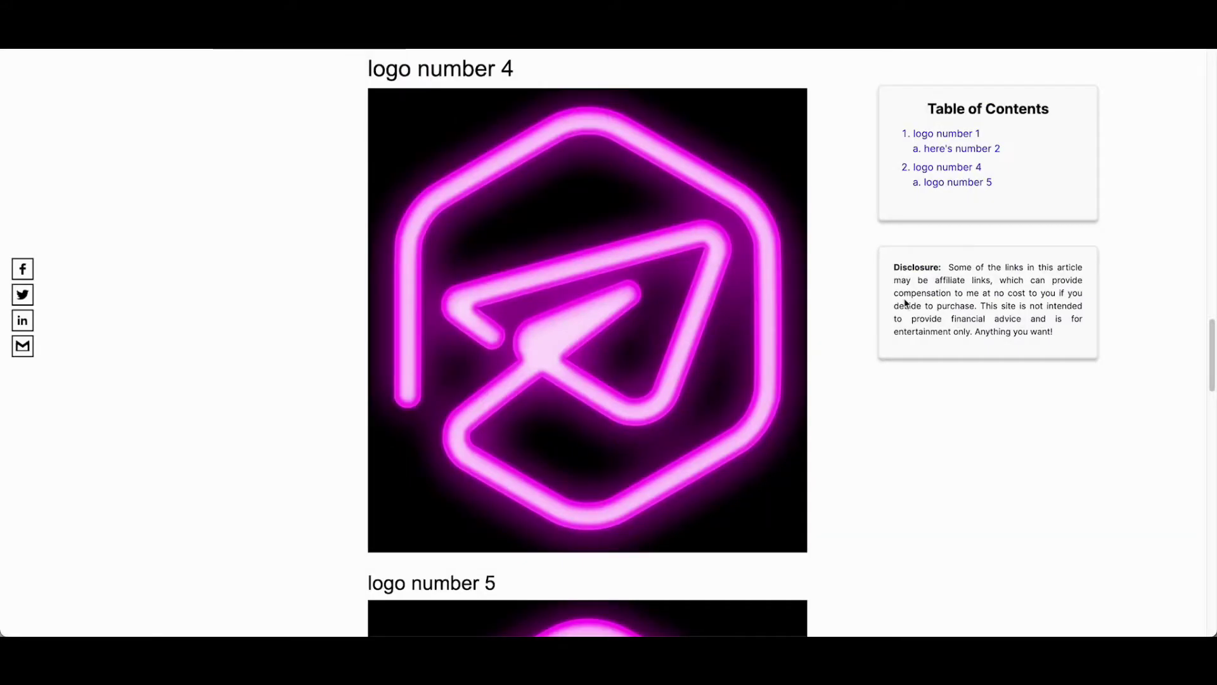
Step: Scroll the live post down and back up to show the sticky table of contents and disclosure box
scroll(816, 302, "down", 5)
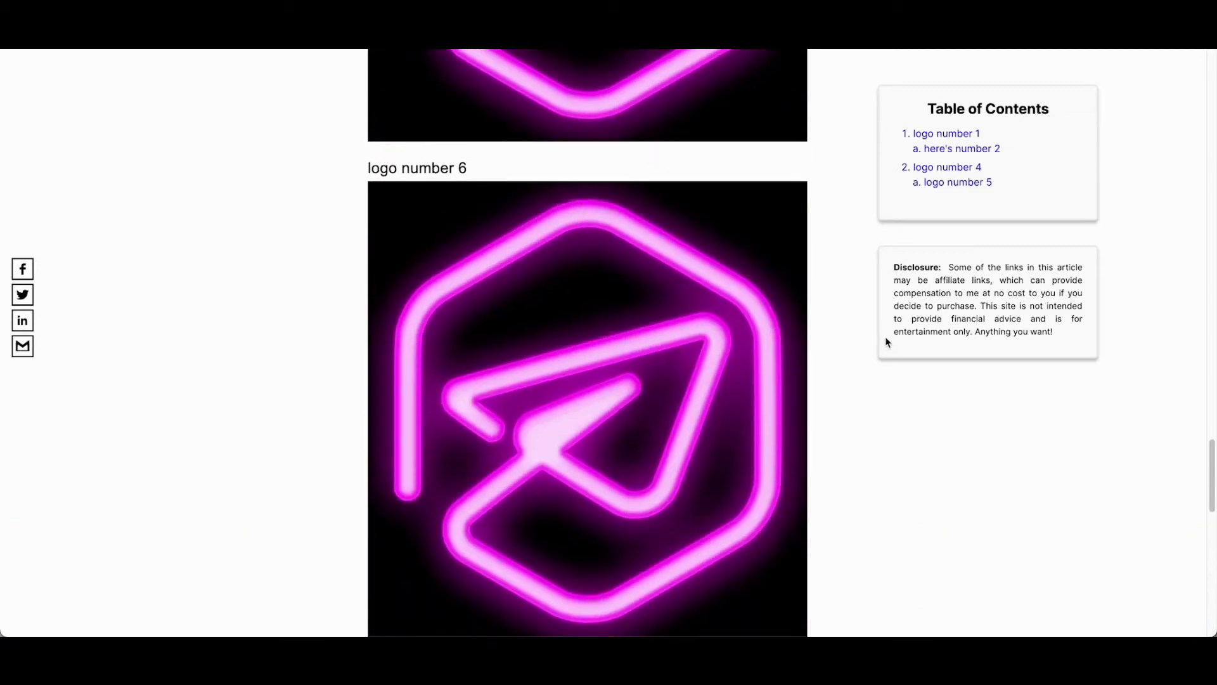
scroll(886, 342, "up", 10)
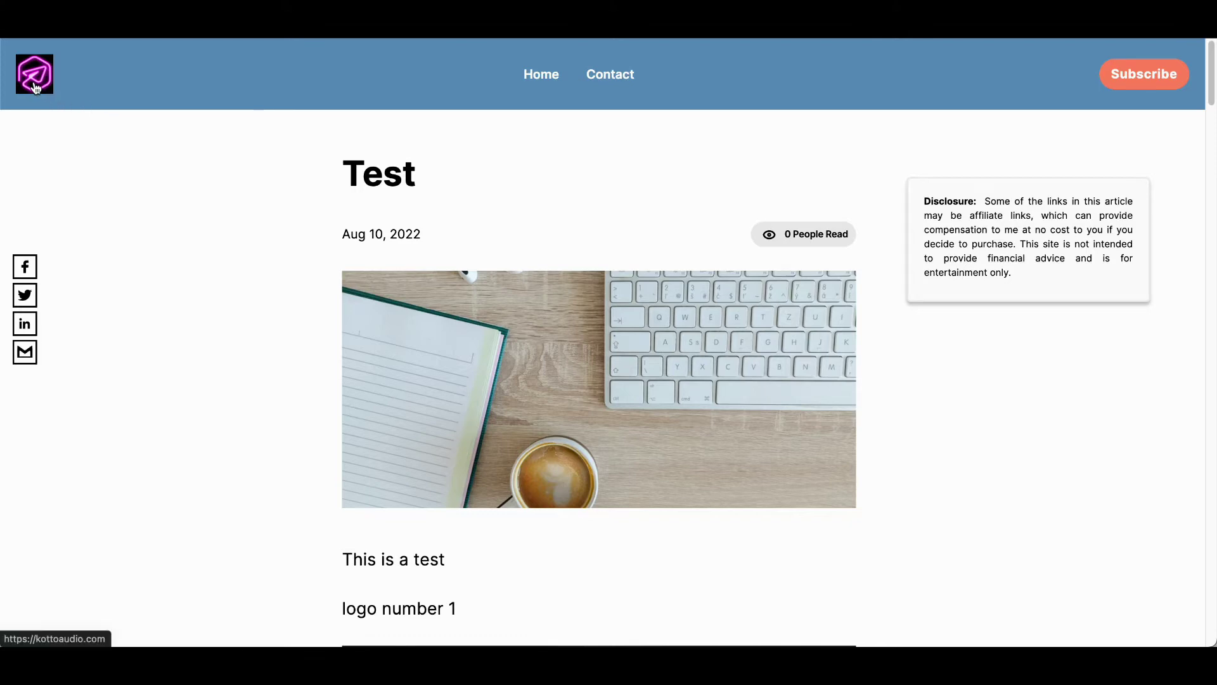
Step: Scroll the live Test post down to its logo number 1 image
scroll(606, 341, "down", 9)
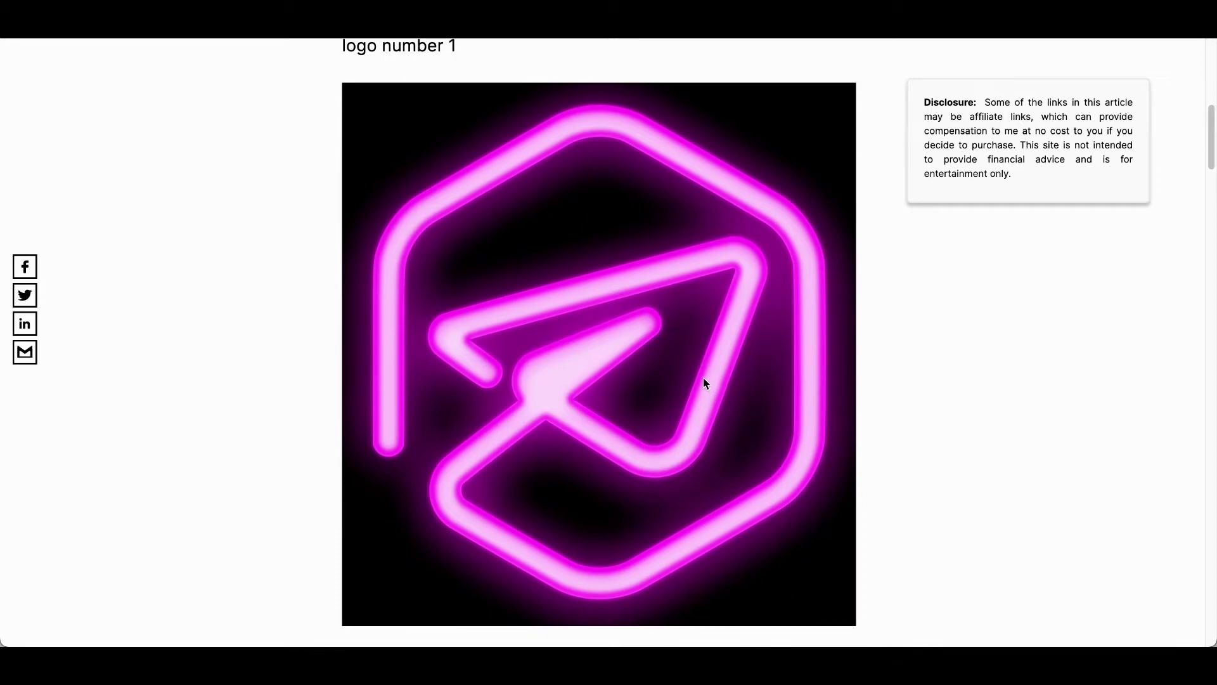
scroll(702, 378, "down", 1)
Step: Inspect the Test post's logo image, reading 865 × 914 px and 859 kB
right_click(741, 311)
left_click(925, 418)
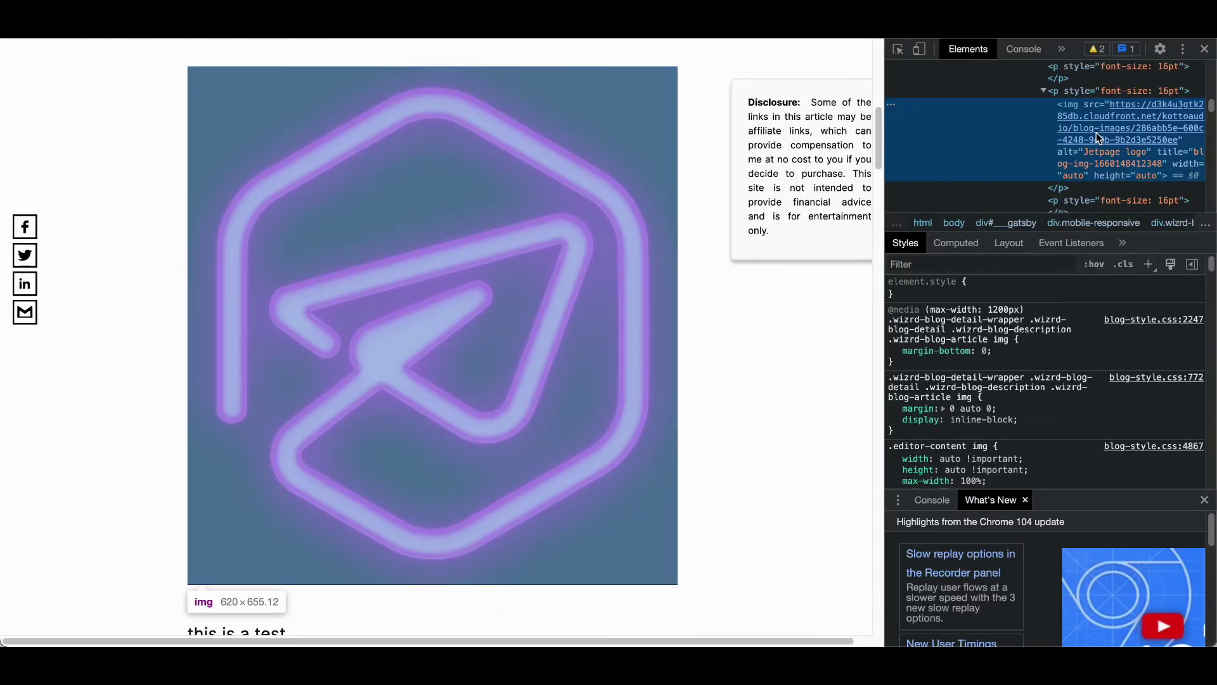
mouse_move(1099, 138)
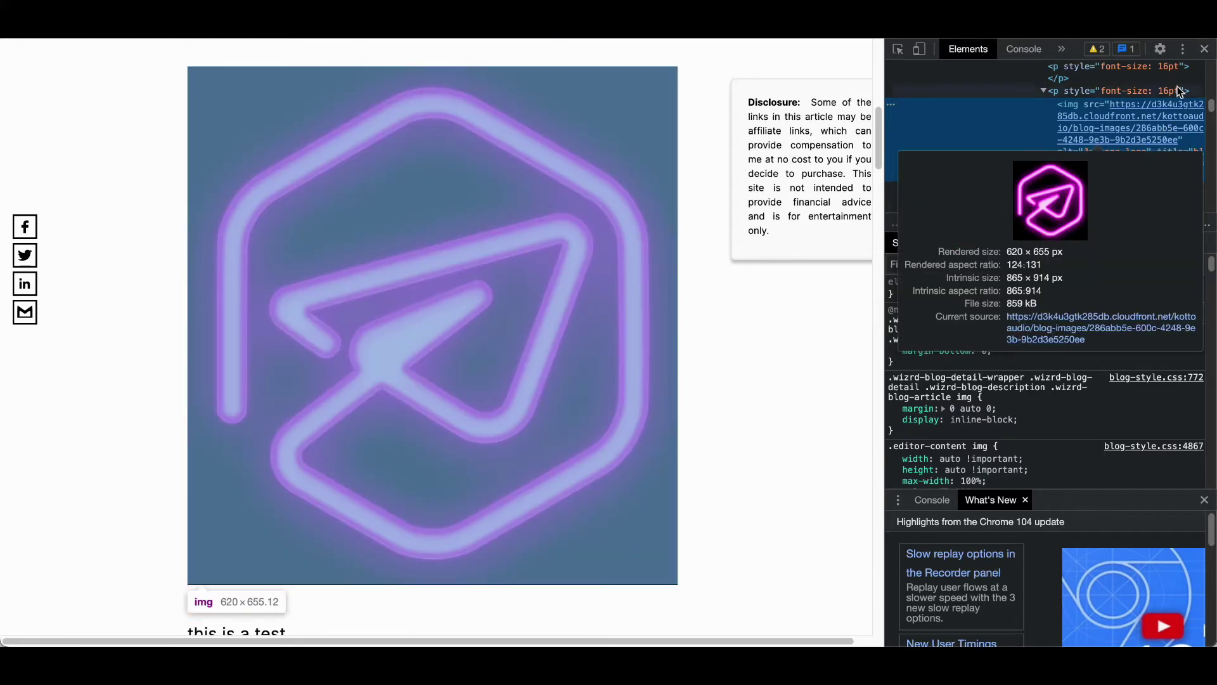
scroll(606, 428, "down", 8)
scroll(611, 429, "down", 20)
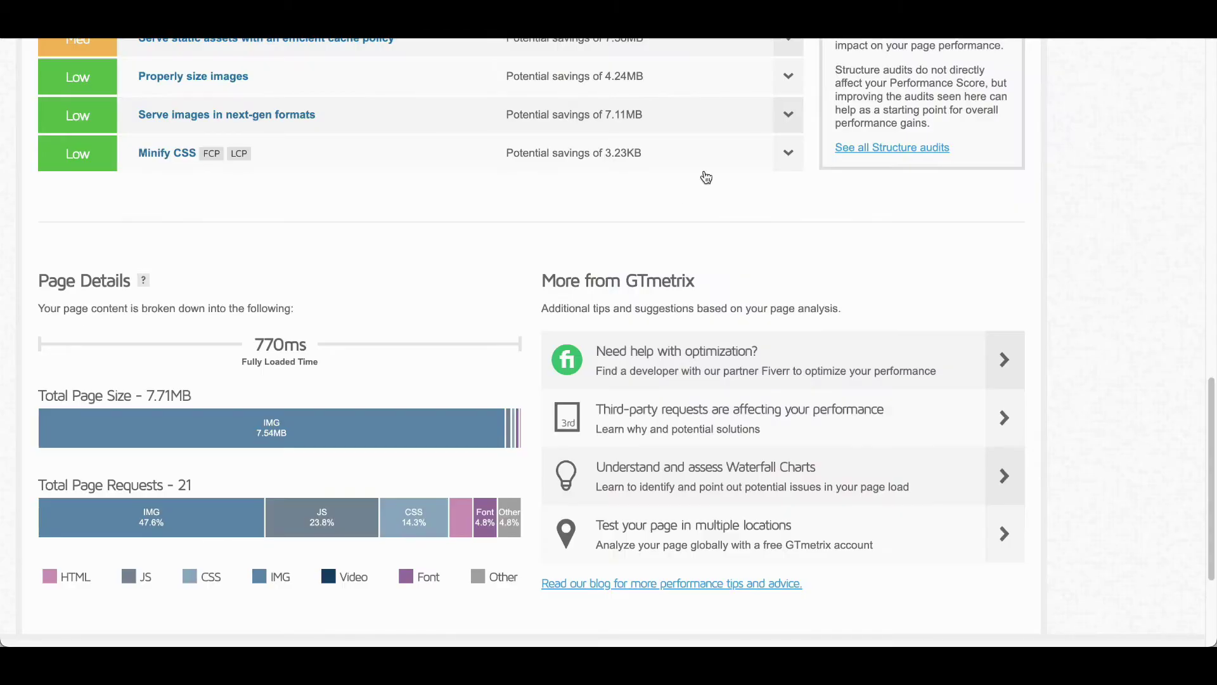
Step: Scroll the GTmetrix report to Page Details and highlight the 7.71MB page size and 770ms load time
scroll(701, 177, "up", 15)
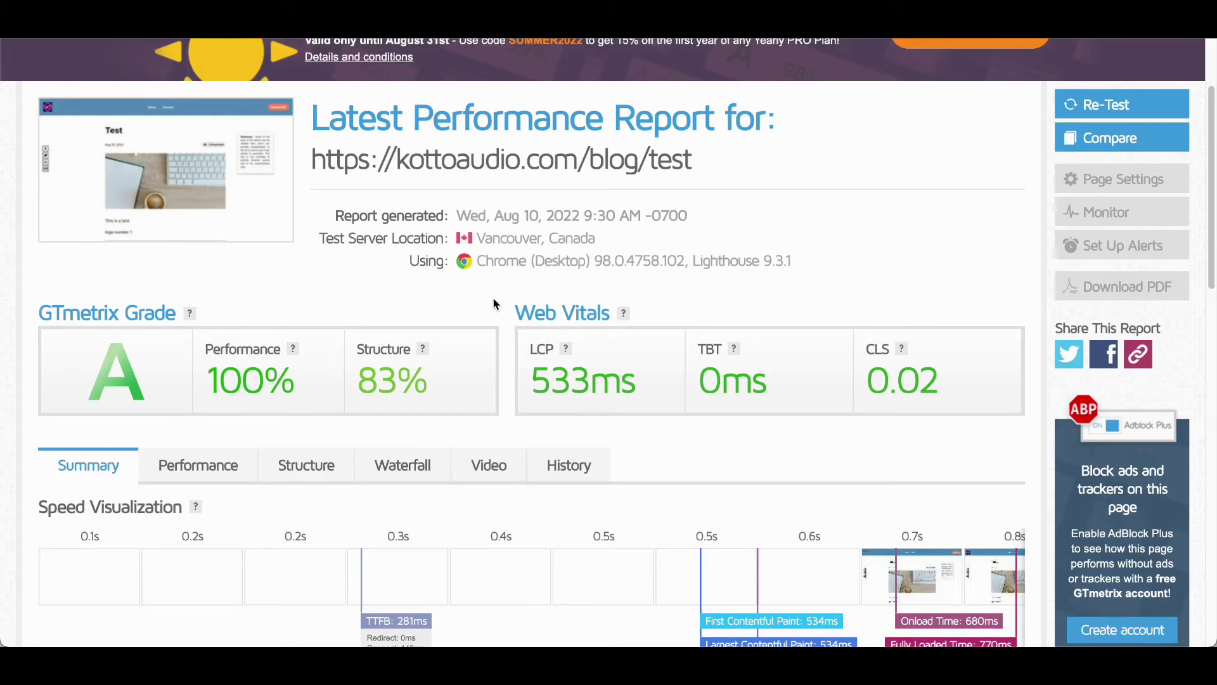
scroll(485, 317, "up", 2)
scroll(488, 356, "down", 4)
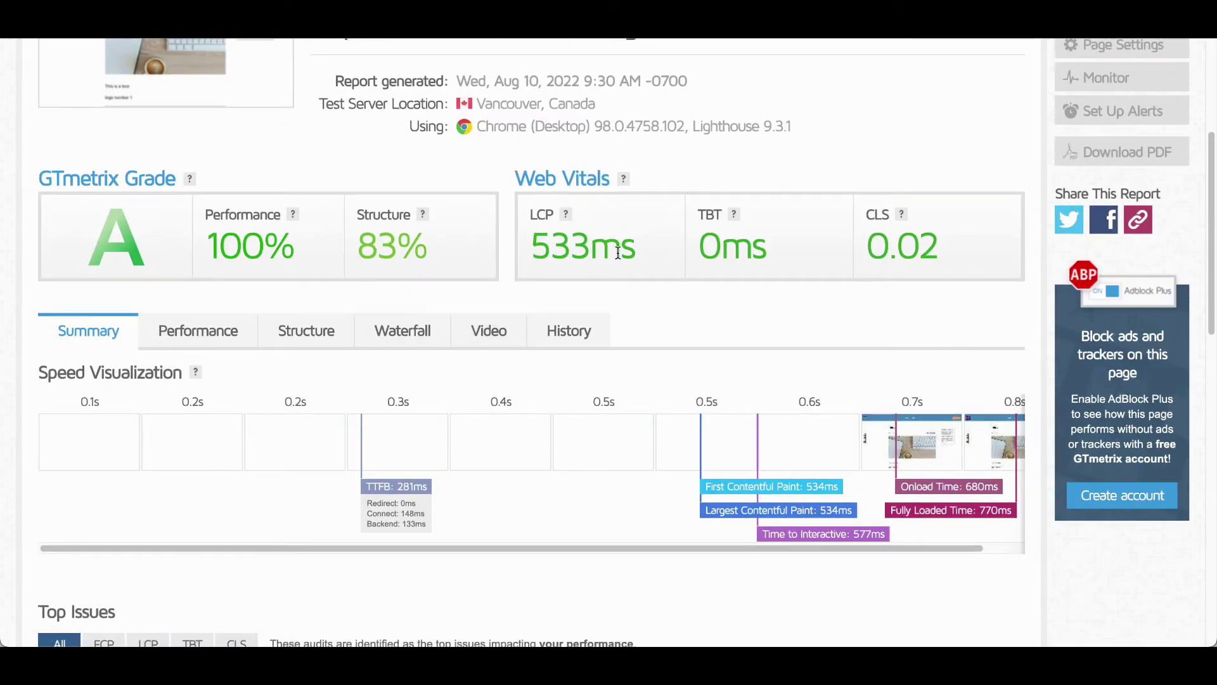
scroll(625, 284, "down", 13)
scroll(572, 298, "up", 3)
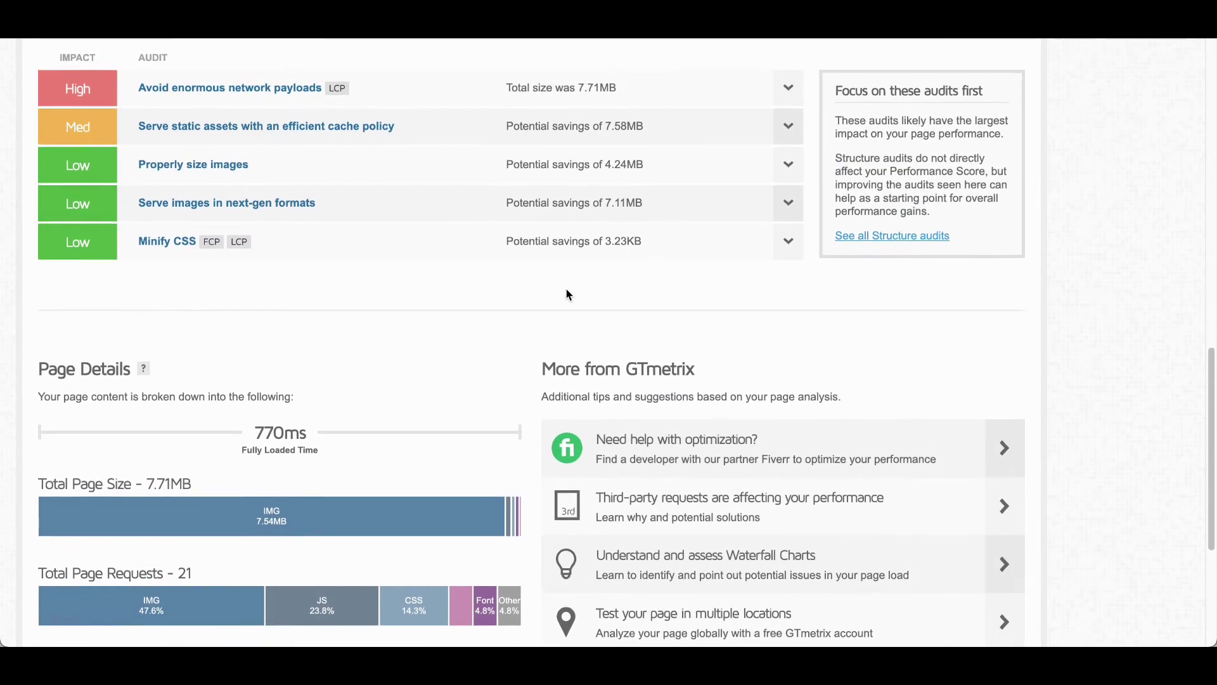
scroll(541, 298, "down", 3)
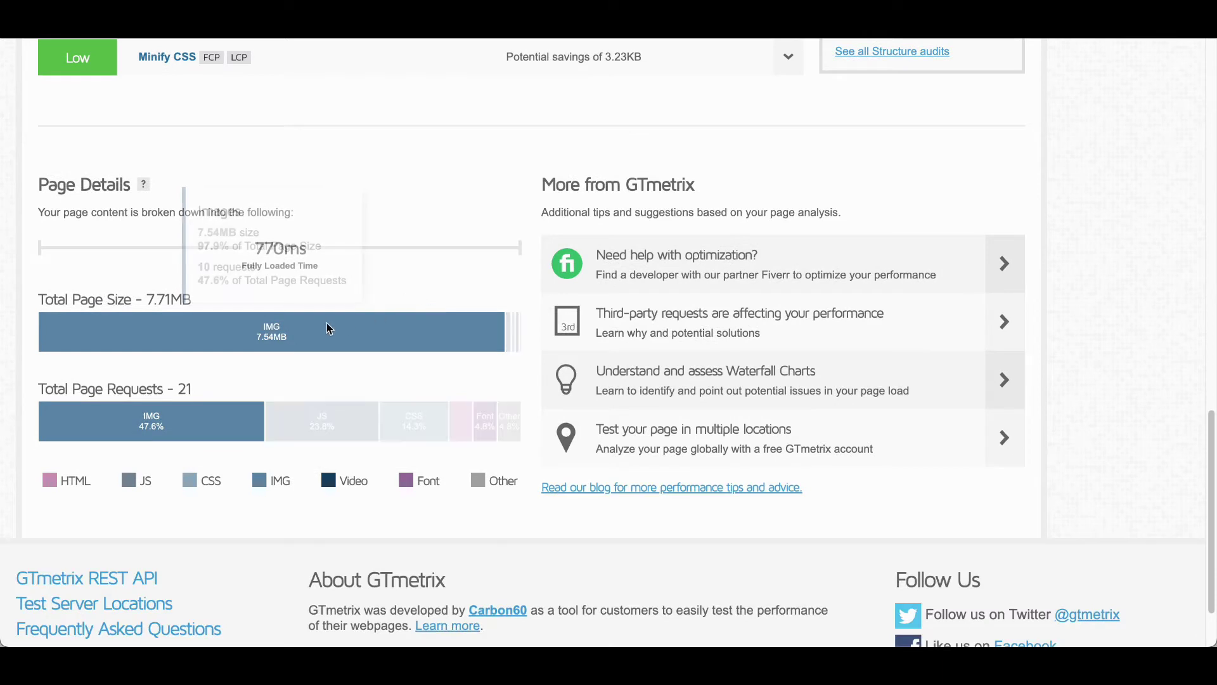
left_click_drag(145, 299, 205, 302)
left_click(210, 302)
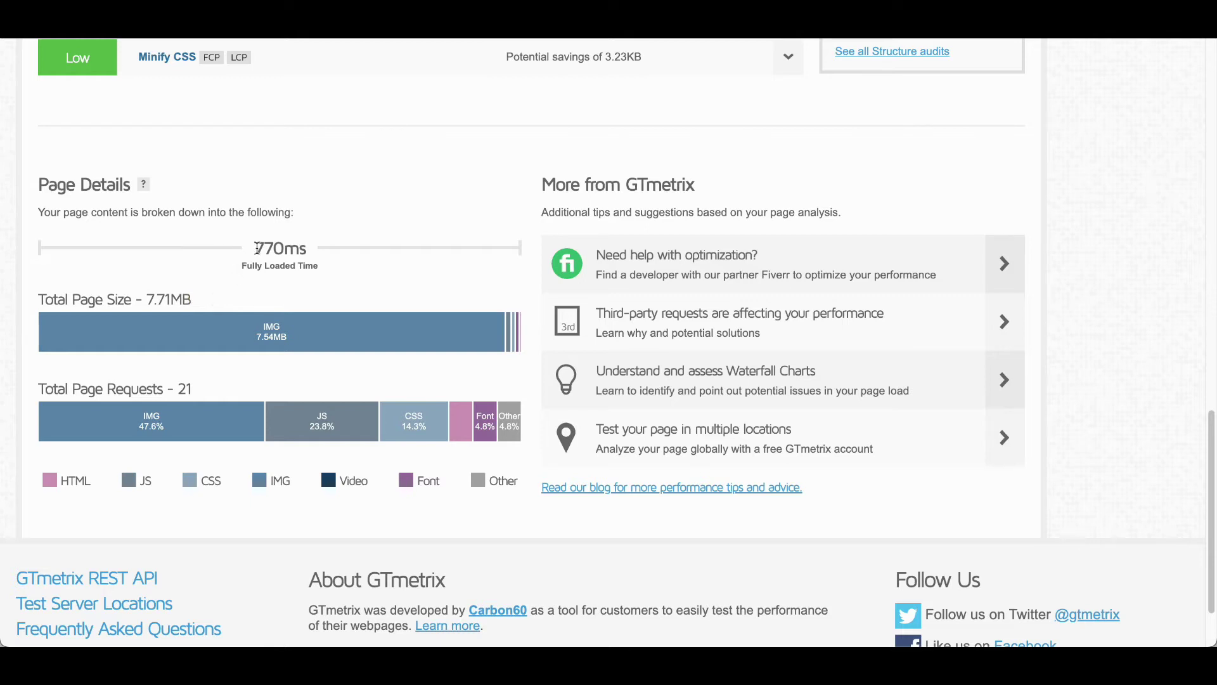
left_click_drag(256, 245, 309, 251)
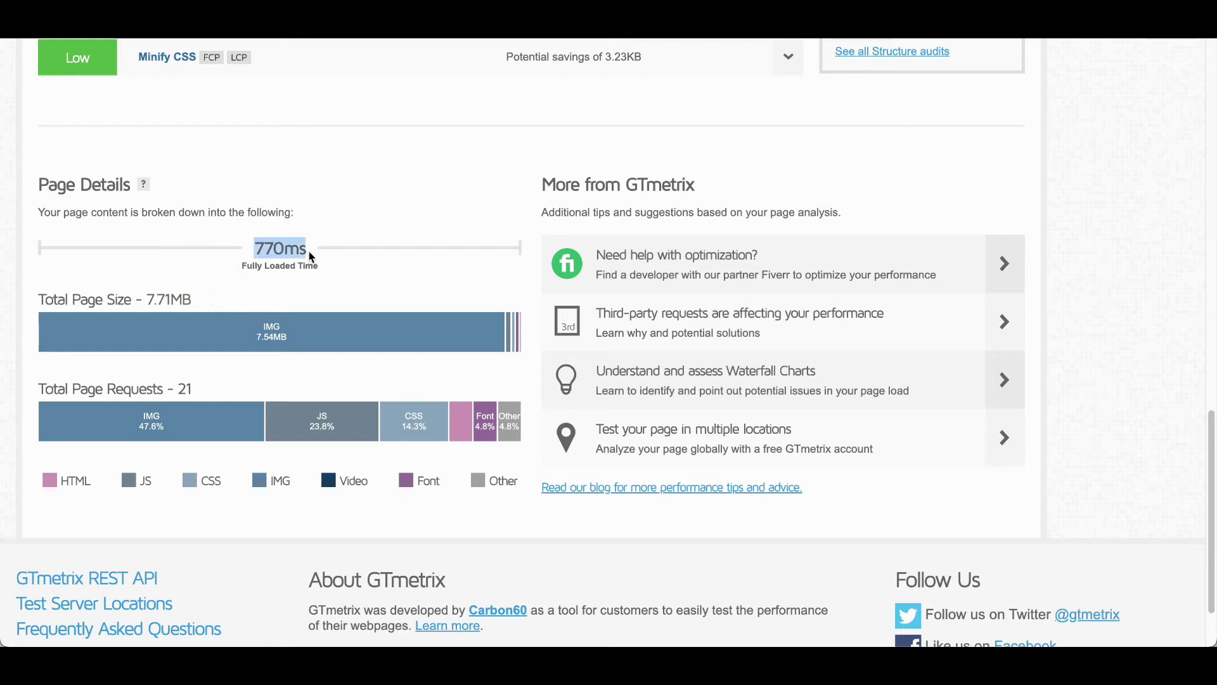
left_click(310, 250)
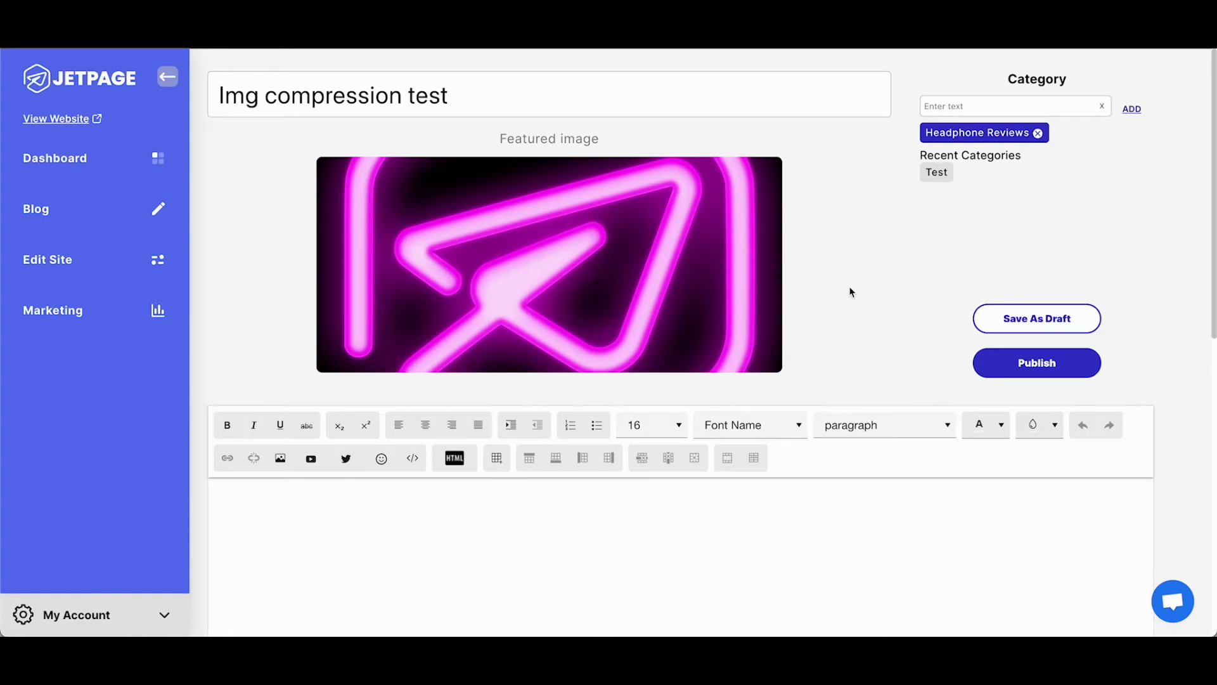
Step: Paste the full post content into the empty post body
scroll(853, 307, "down", 2)
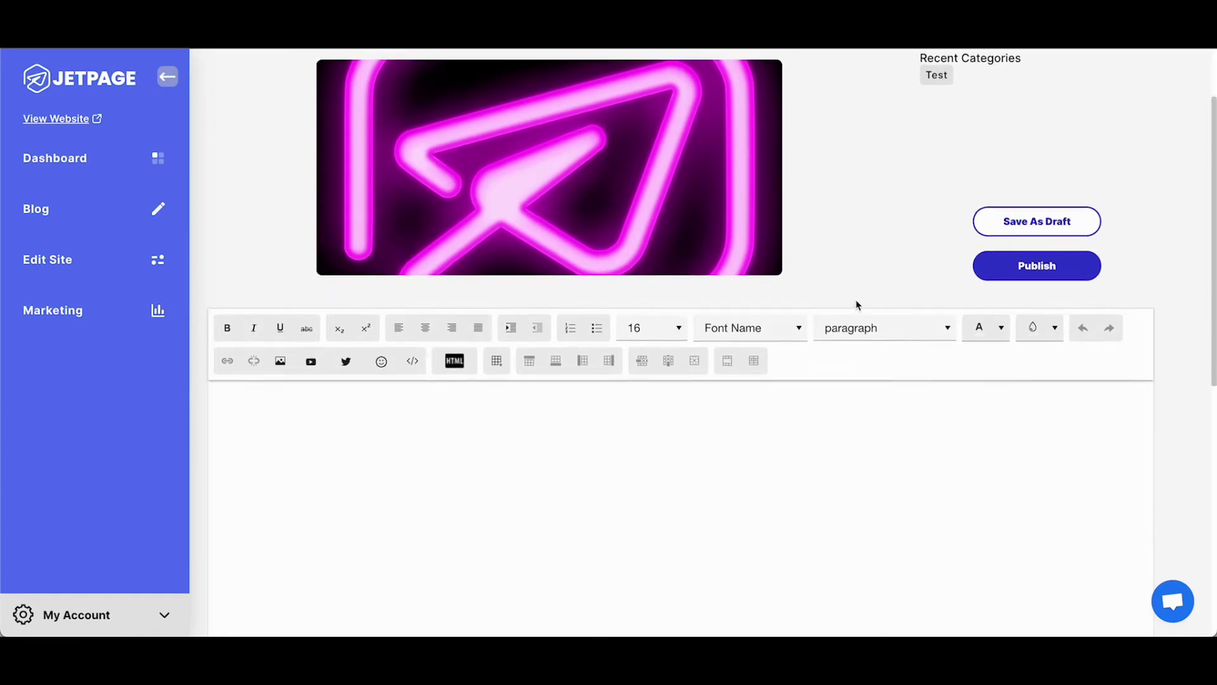
scroll(858, 307, "up", 2)
left_click(456, 520)
scroll(450, 444, "down", 2)
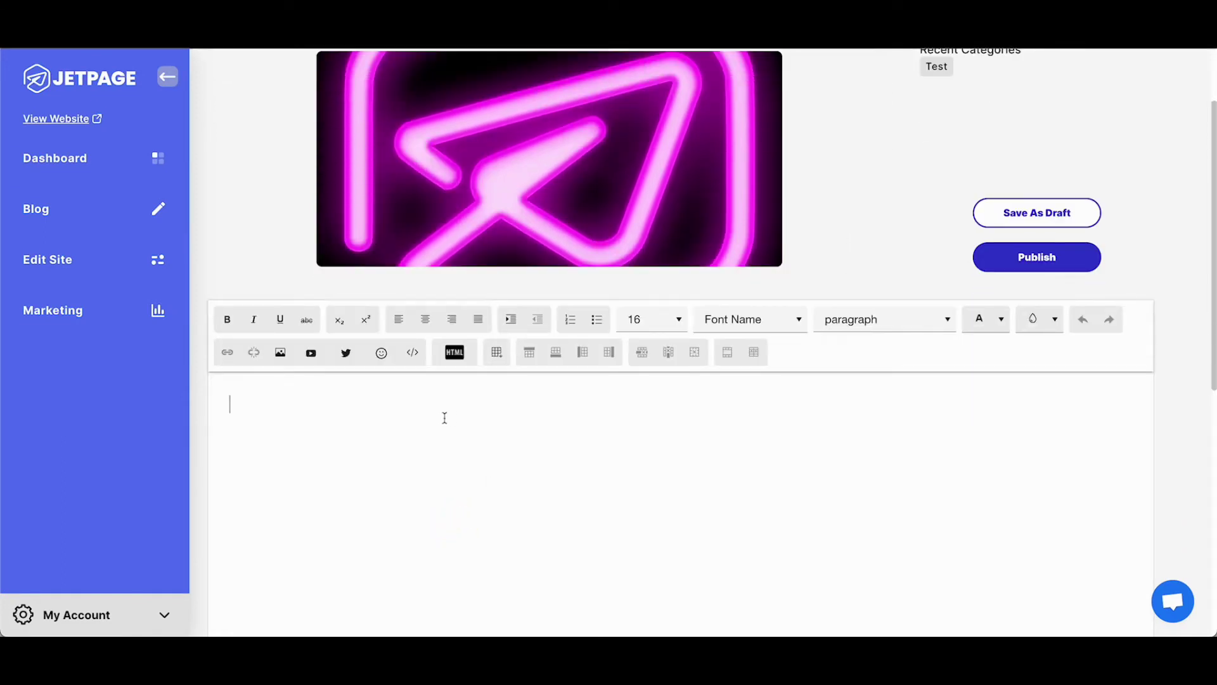
key("ctrl+v")
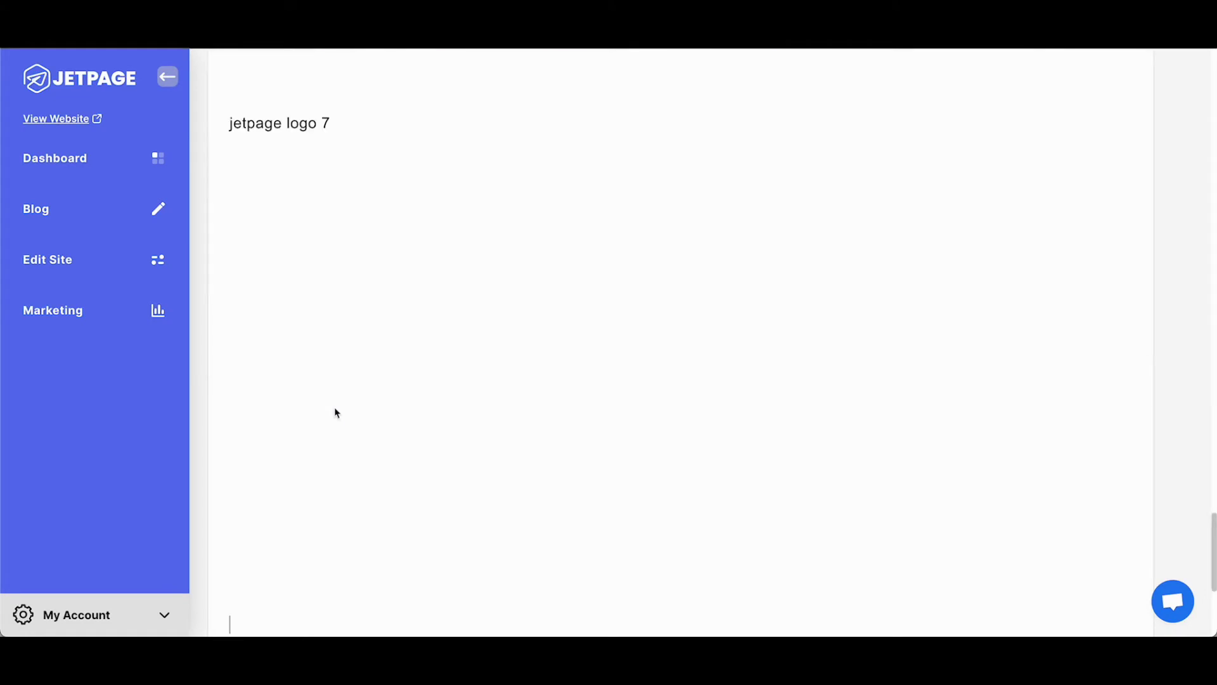
Step: Switch on the Affiliate Disclaimer panel below the SEO settings
scroll(609, 360, "down", 5)
scroll(618, 358, "up", 20)
scroll(577, 438, "up", 20)
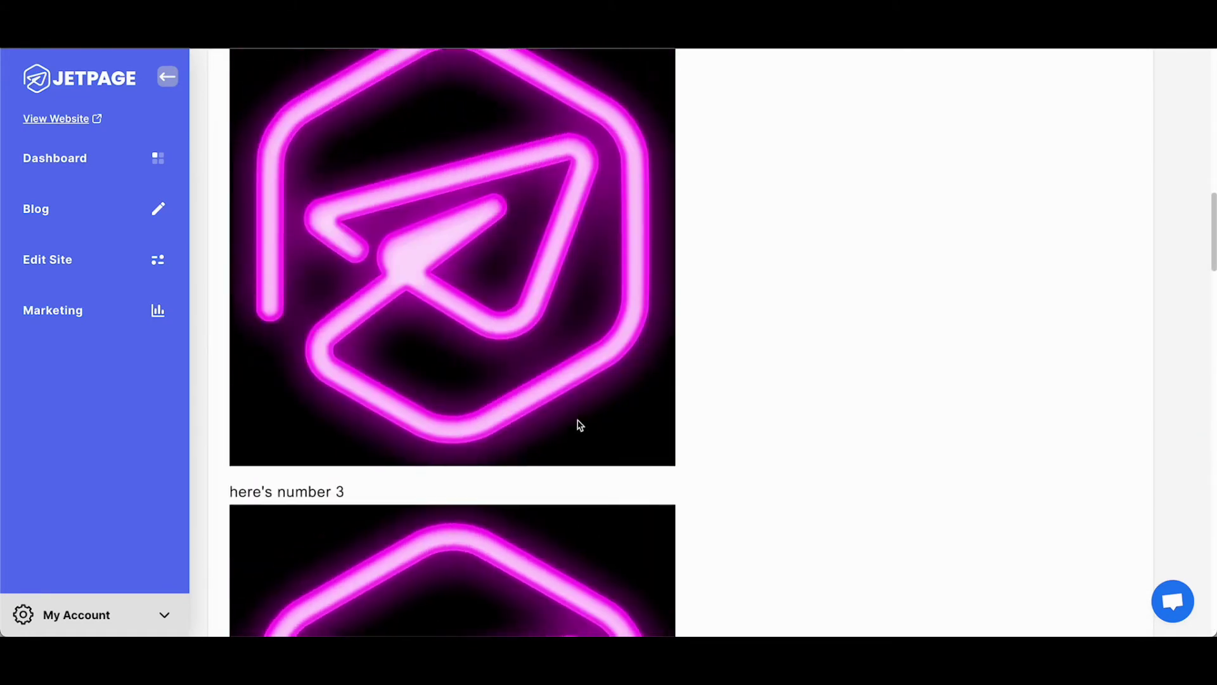
scroll(580, 421, "up", 5)
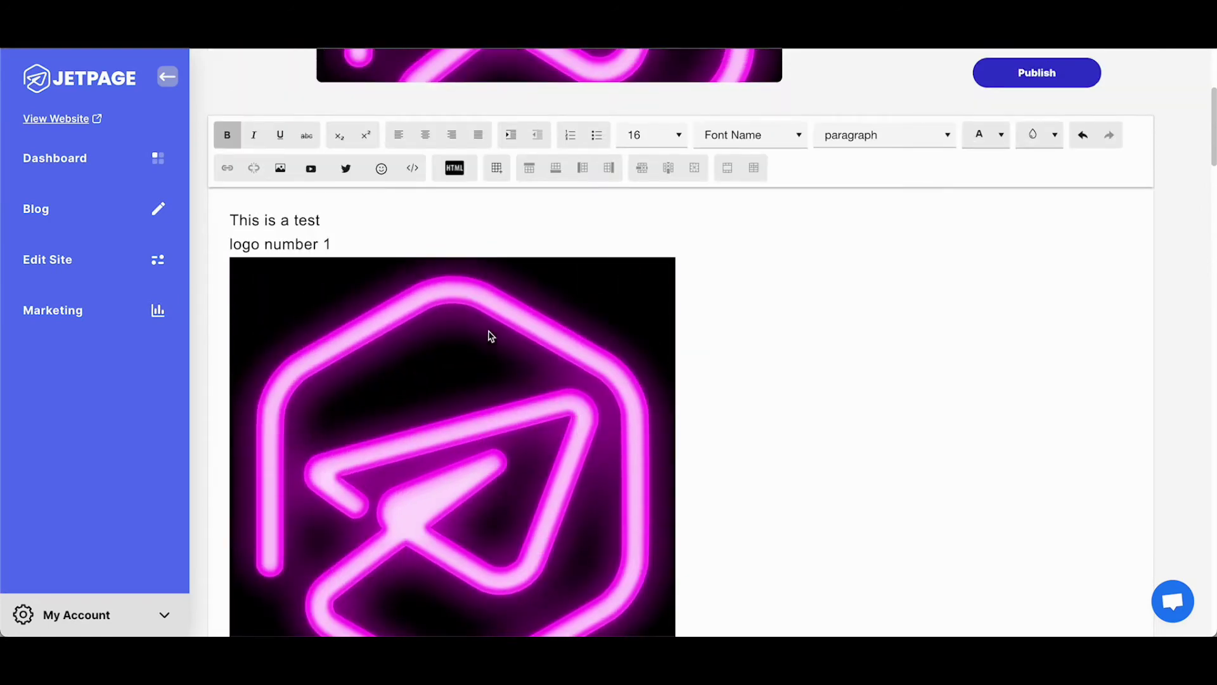
scroll(579, 393, "down", 20)
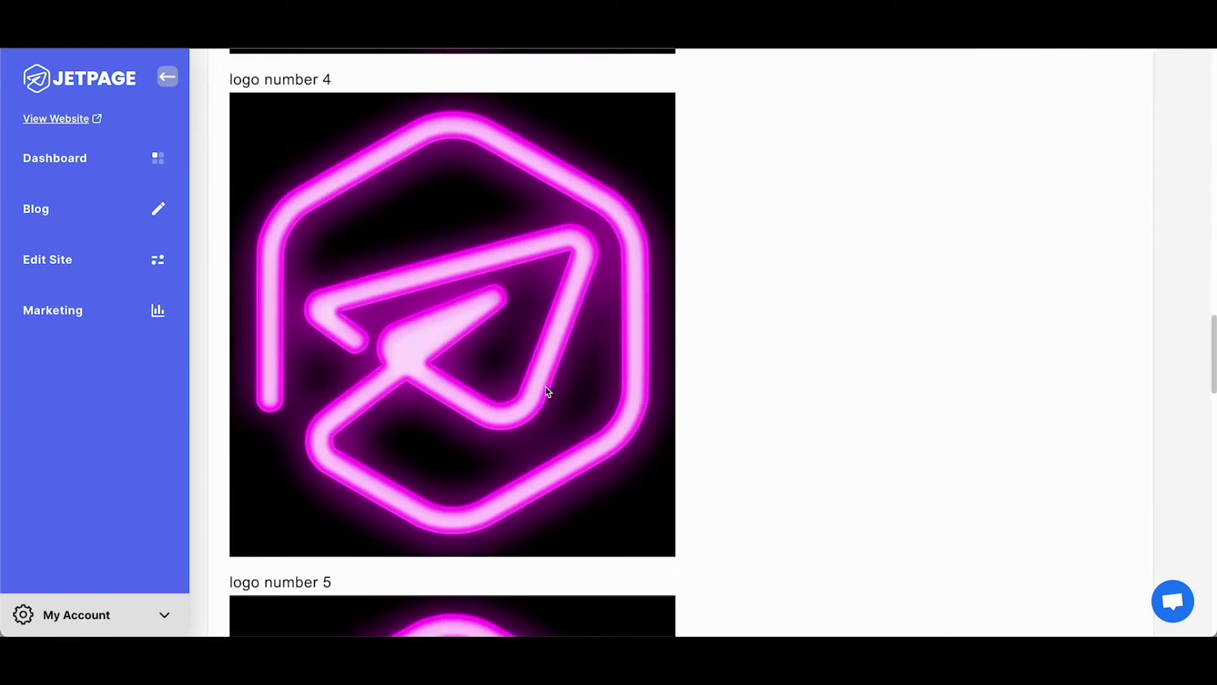
scroll(549, 402, "down", 8)
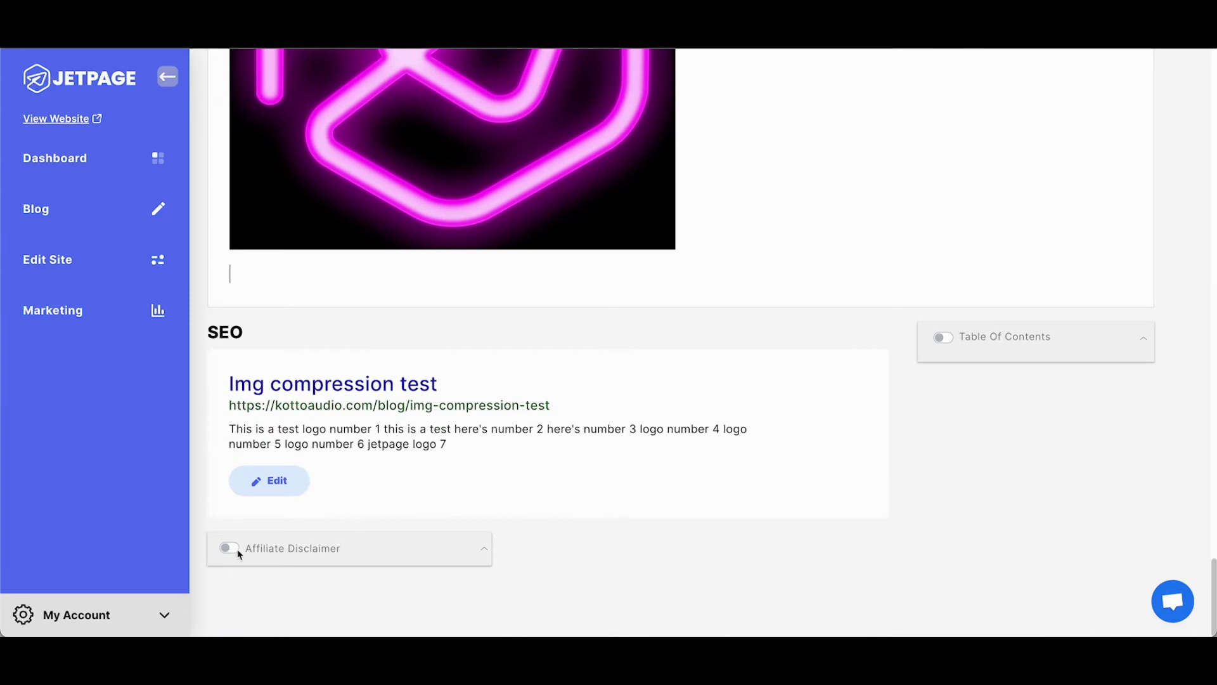
left_click(235, 549)
Step: Publish the updated Img compression test post
scroll(647, 430, "up", 20)
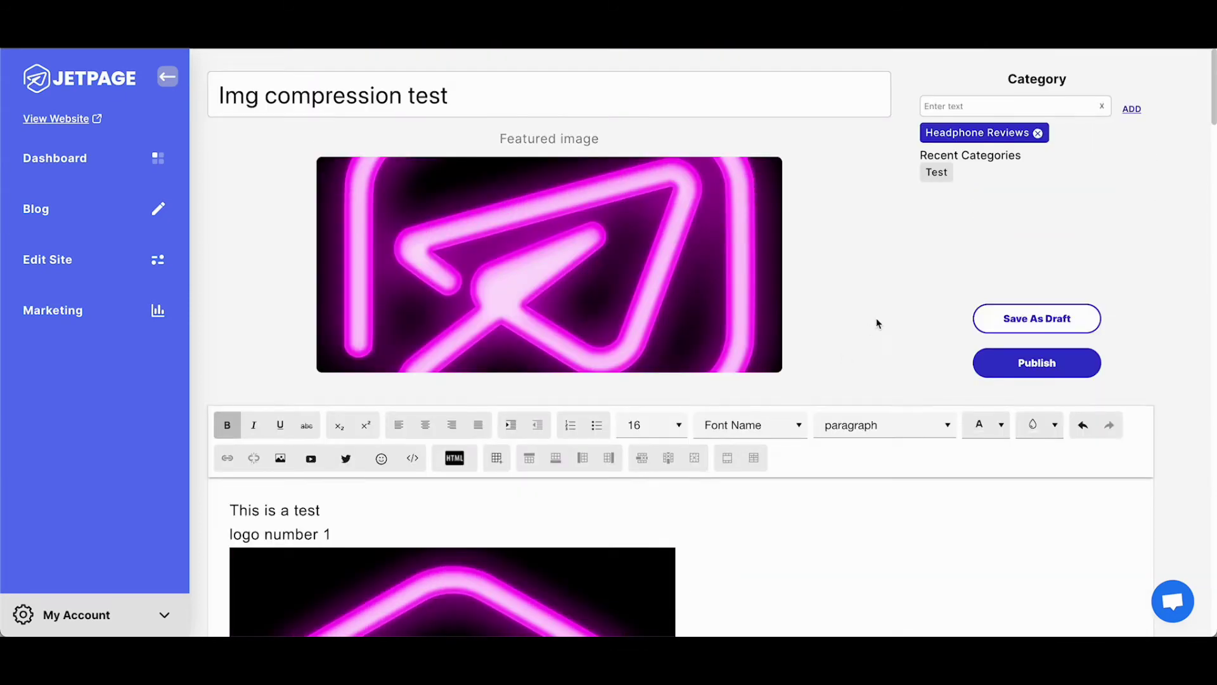
scroll(801, 370, "down", 2)
scroll(849, 316, "up", 2)
left_click(1023, 363)
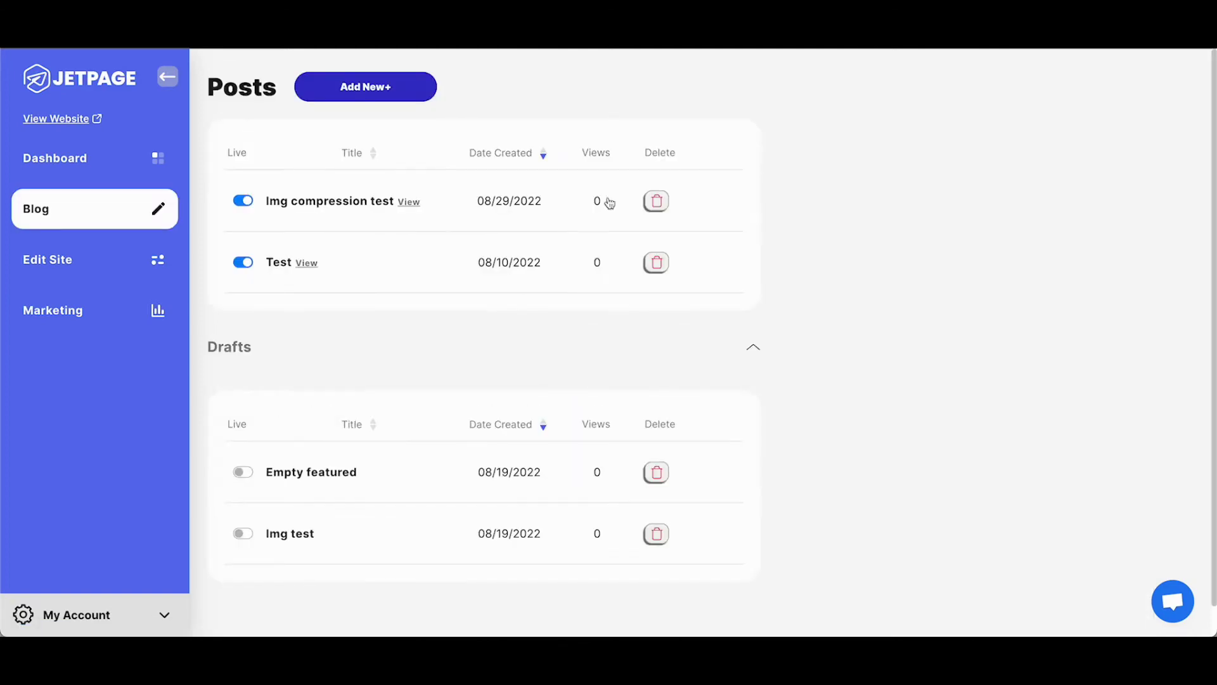
Step: View the published Img compression test post and scroll through its logo images and disclosure box
mouse_move(497, 190)
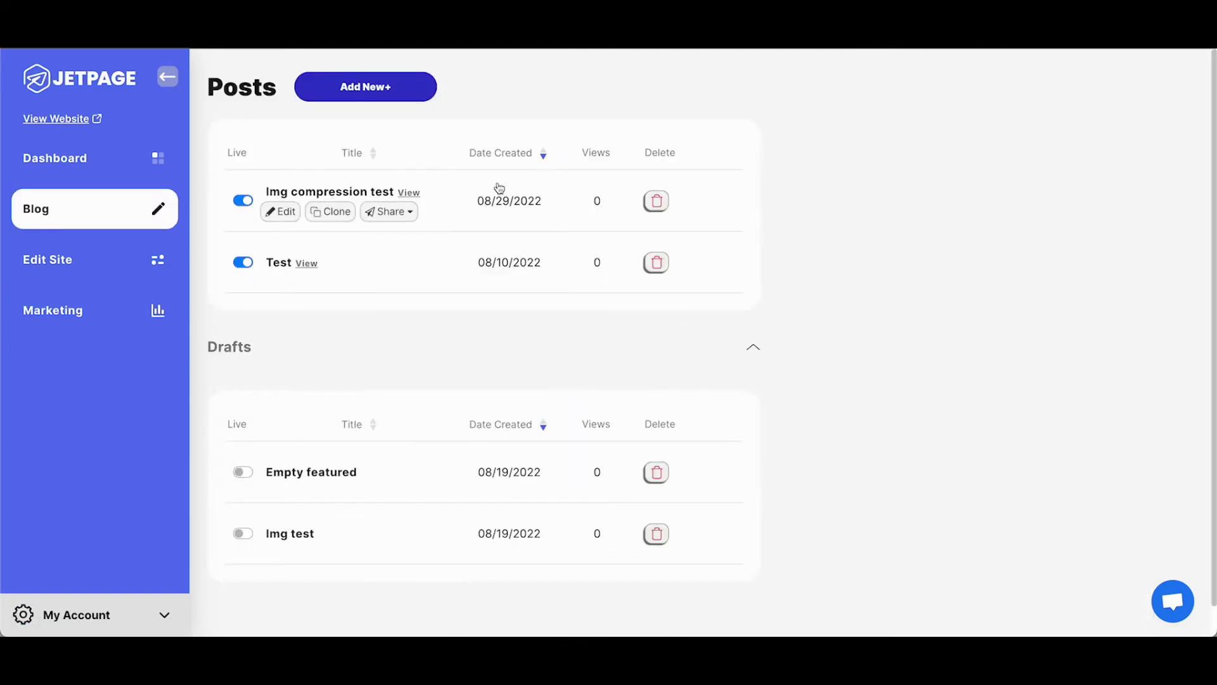
left_click(410, 190)
scroll(601, 336, "down", 2)
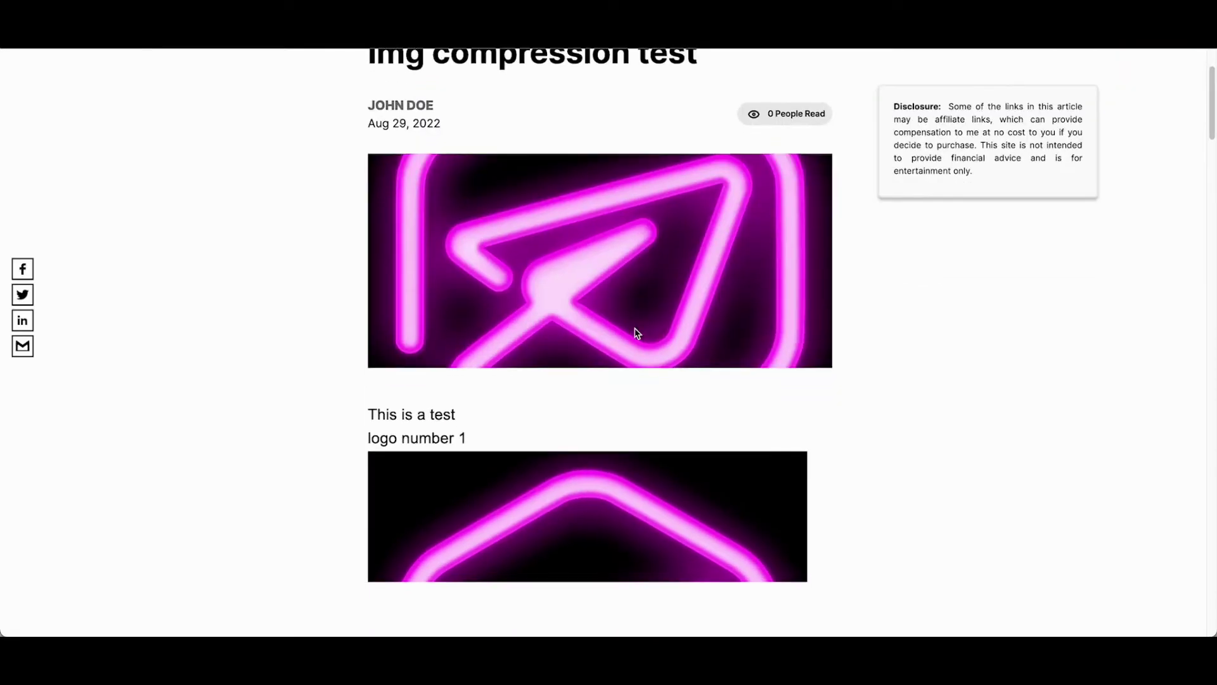
scroll(785, 340, "down", 5)
scroll(786, 340, "down", 20)
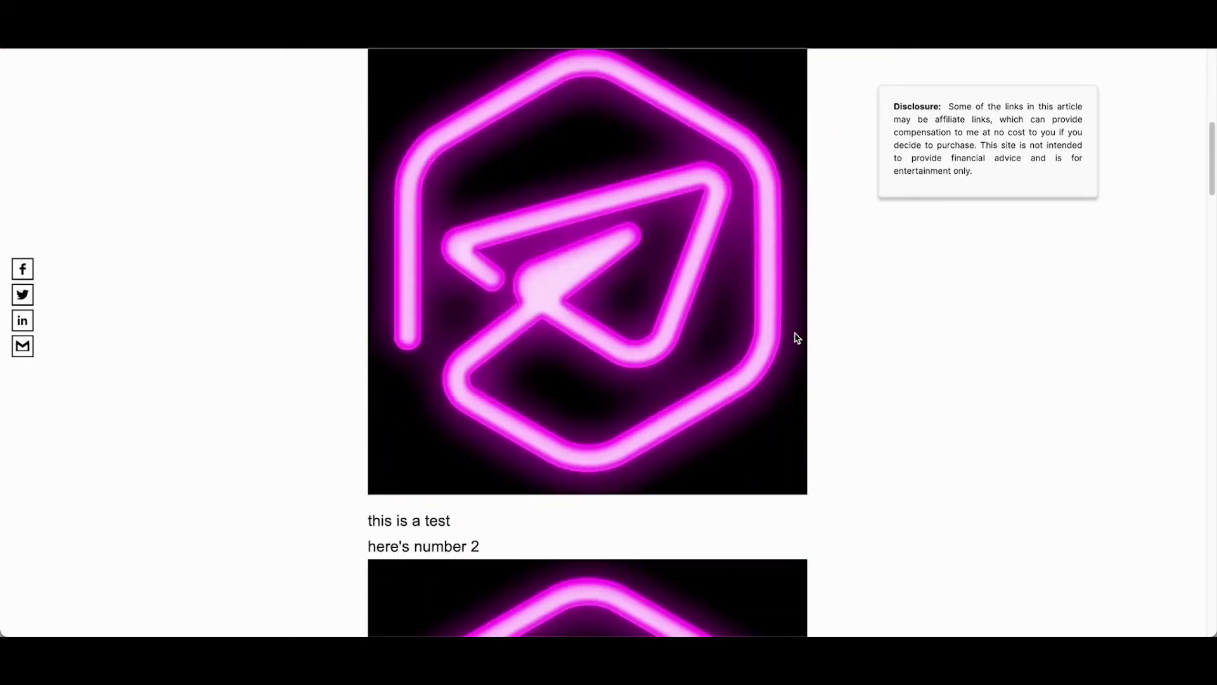
scroll(792, 339, "down", 2)
scroll(786, 380, "up", 20)
scroll(763, 366, "up", 4)
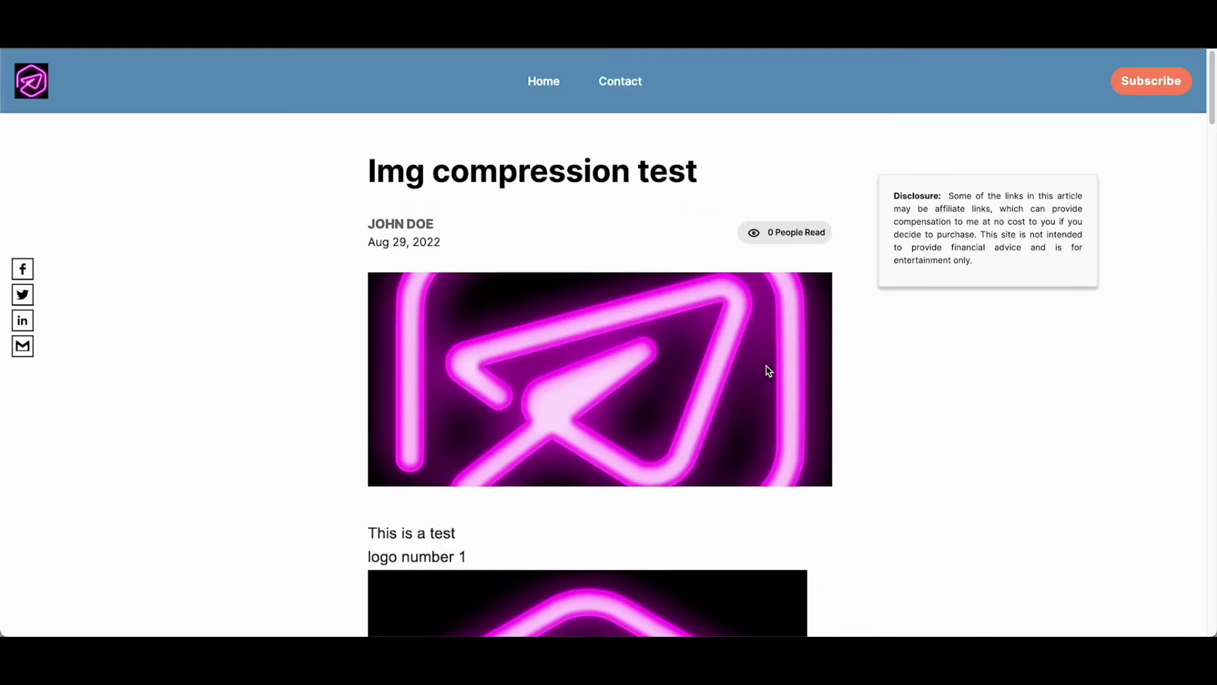
scroll(755, 374, "down", 8)
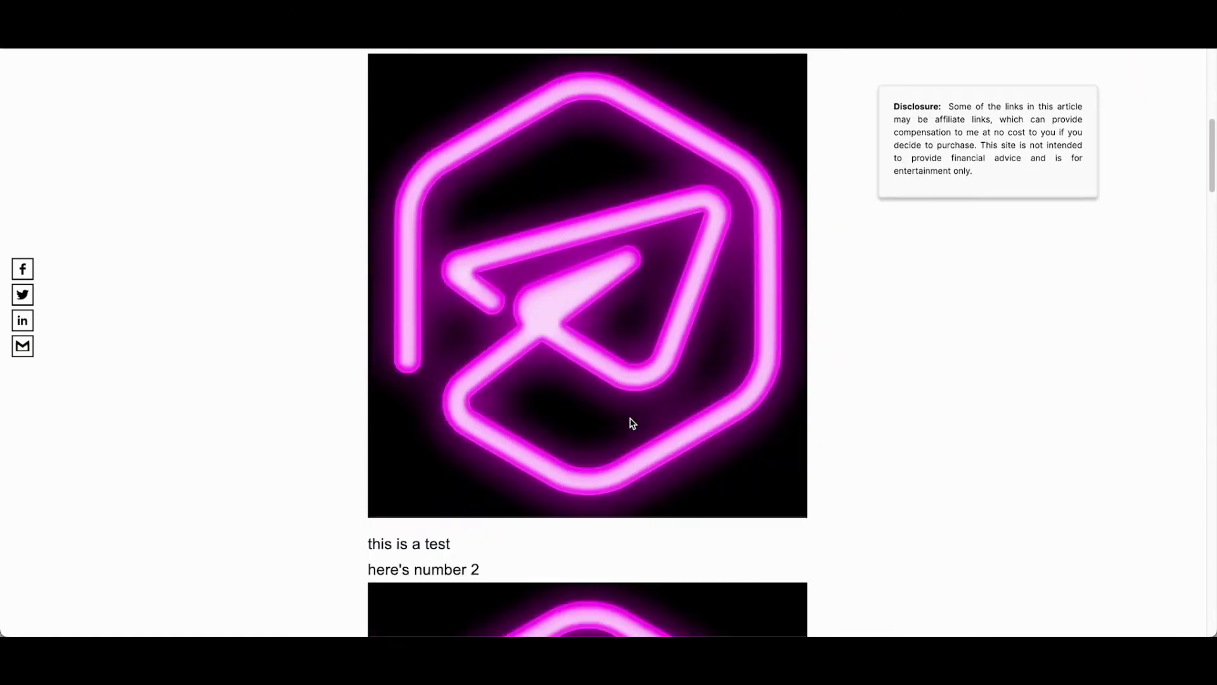
Step: Reload the live post and scroll back to the top
key("ctrl+Tab")
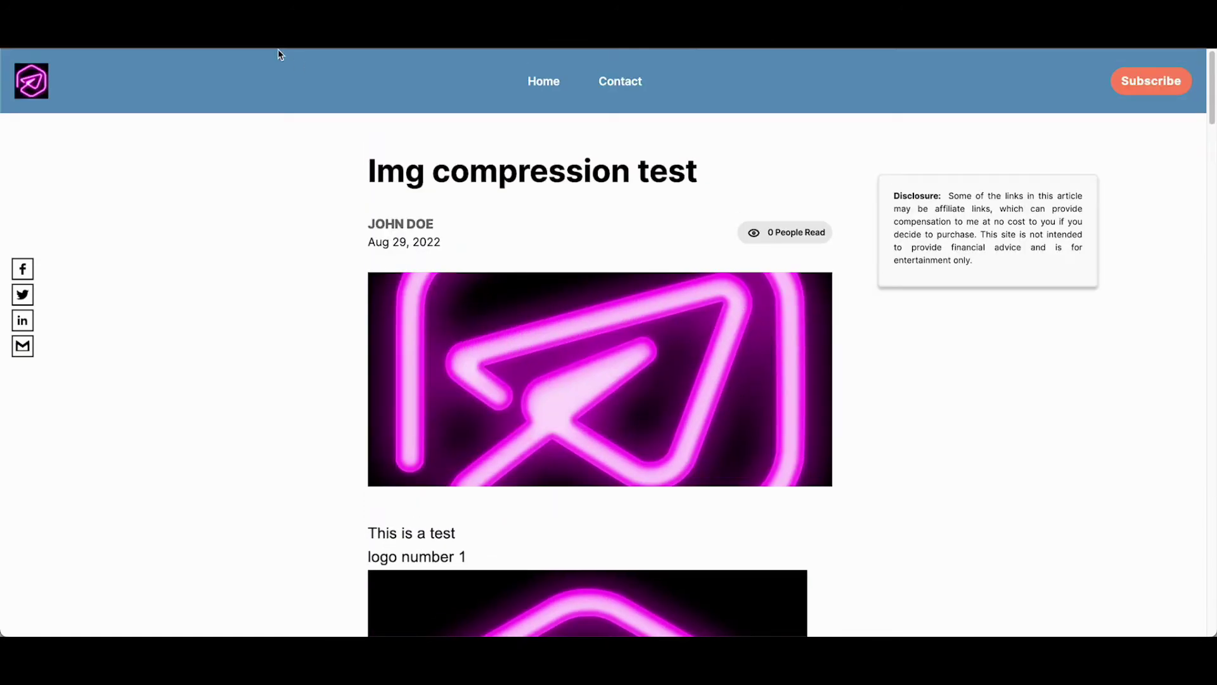
scroll(513, 262, "down", 20)
scroll(539, 295, "up", 8)
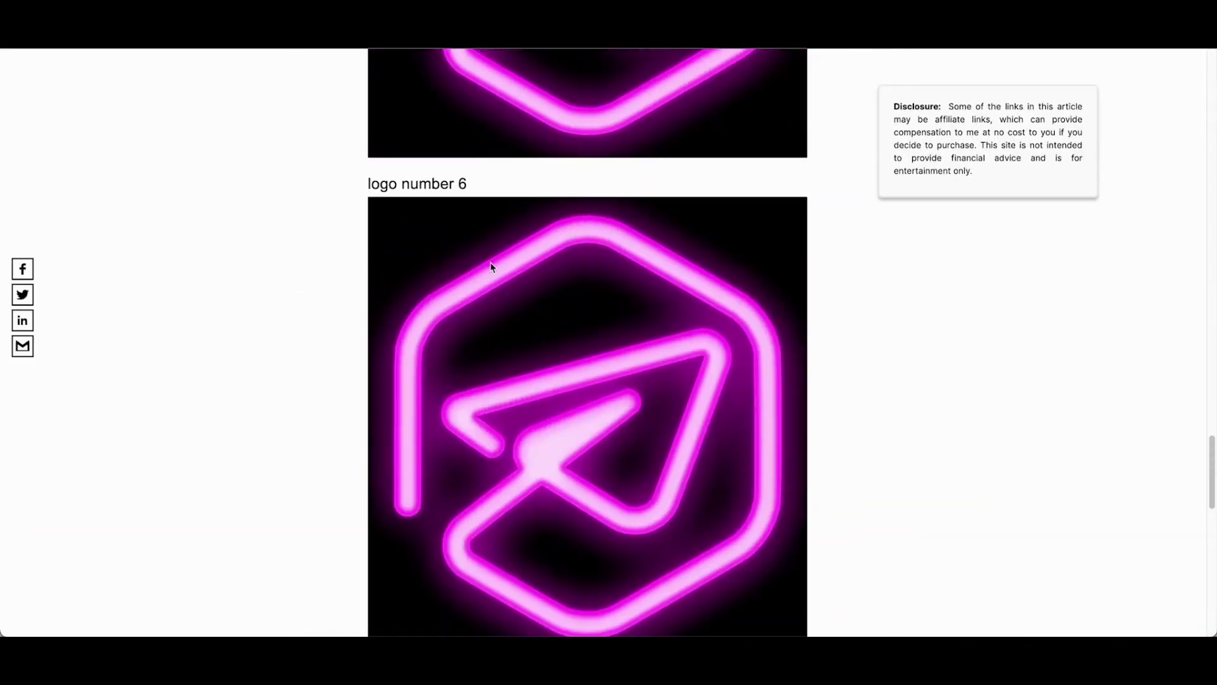
scroll(720, 271, "up", 20)
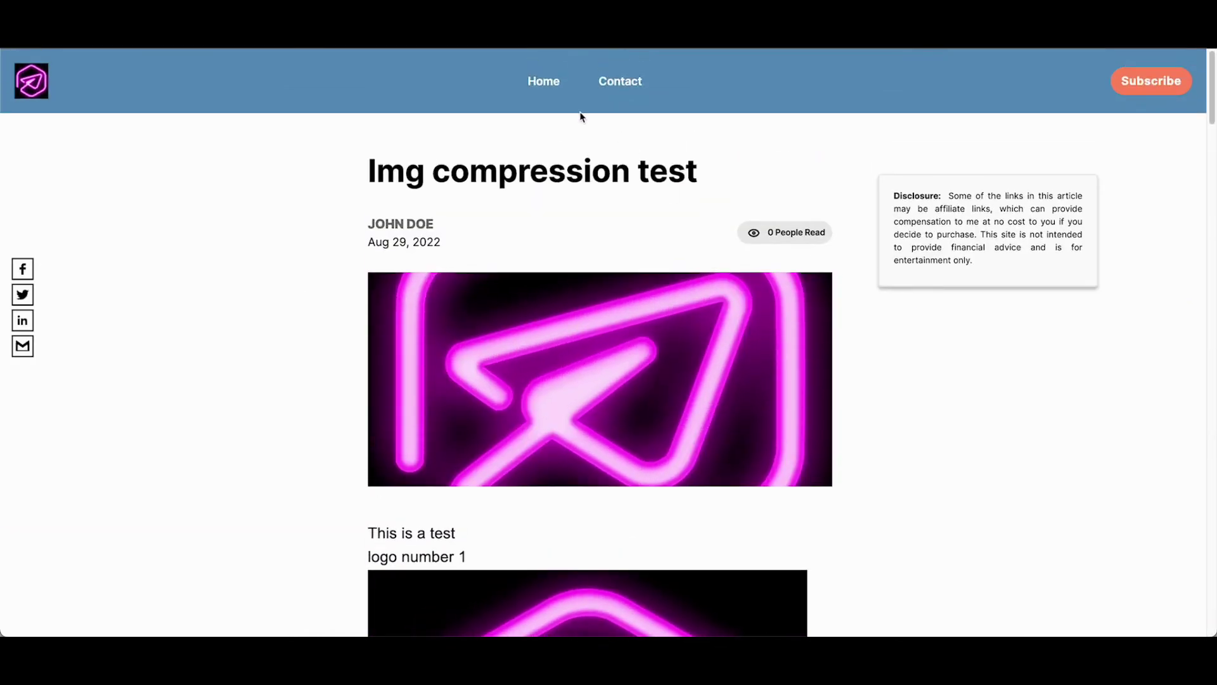
Step: Open the Test post from the blog home page with developer tools docked beside it
left_click(531, 81)
scroll(640, 413, "down", 4)
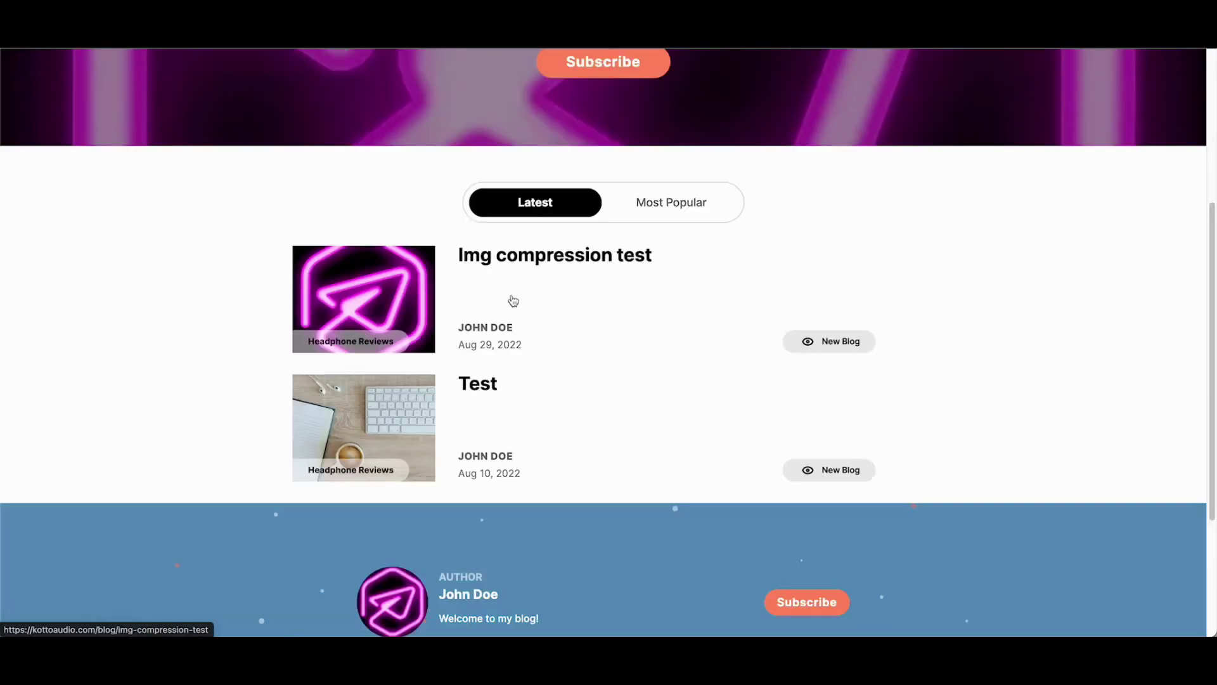
left_click(540, 413)
key("ctrl+shift+i")
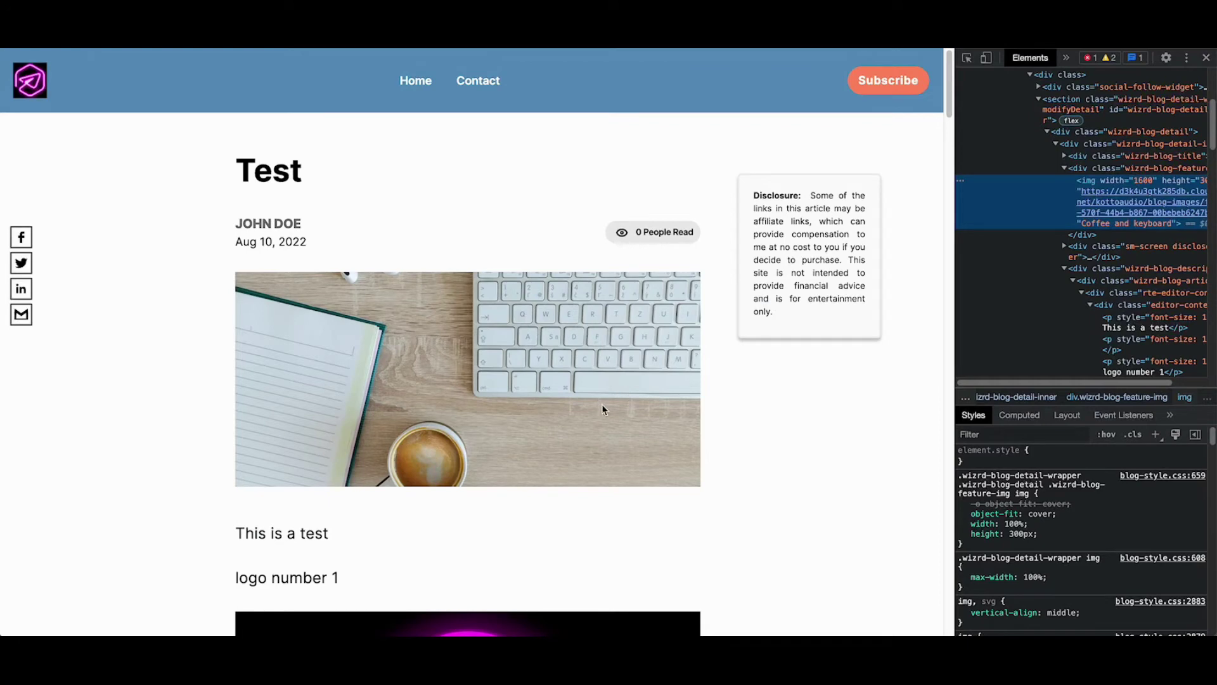
scroll(593, 438, "down", 4)
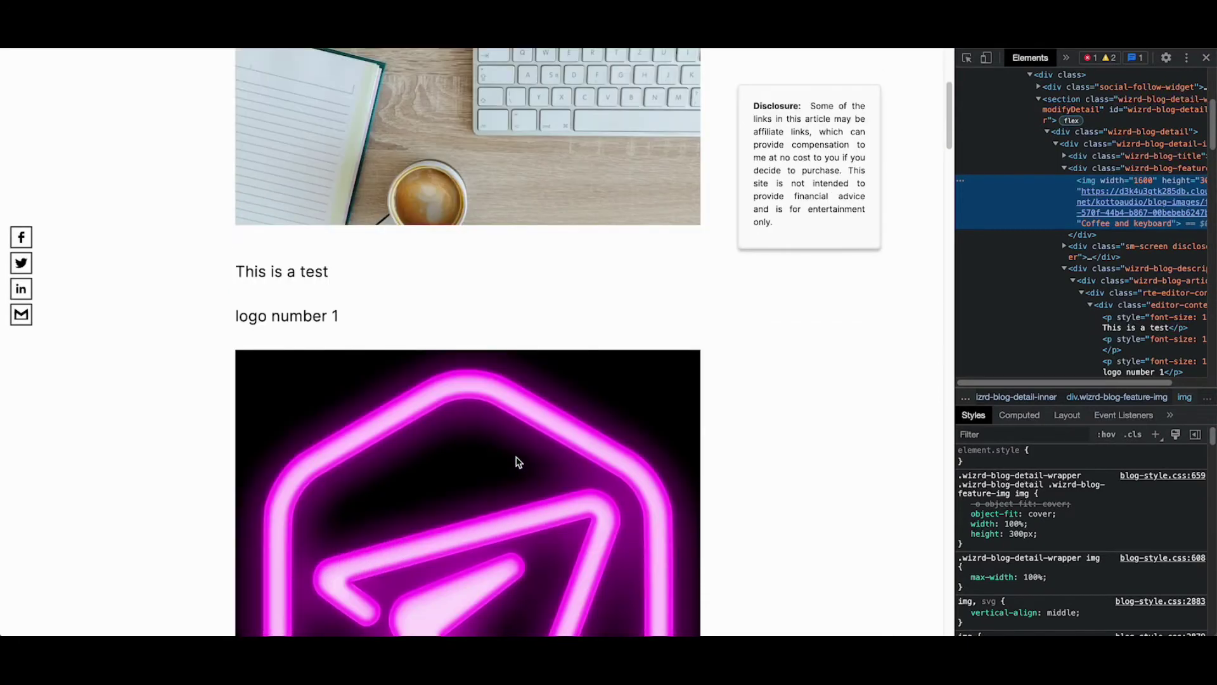
scroll(514, 461, "down", 5)
scroll(562, 408, "up", 9)
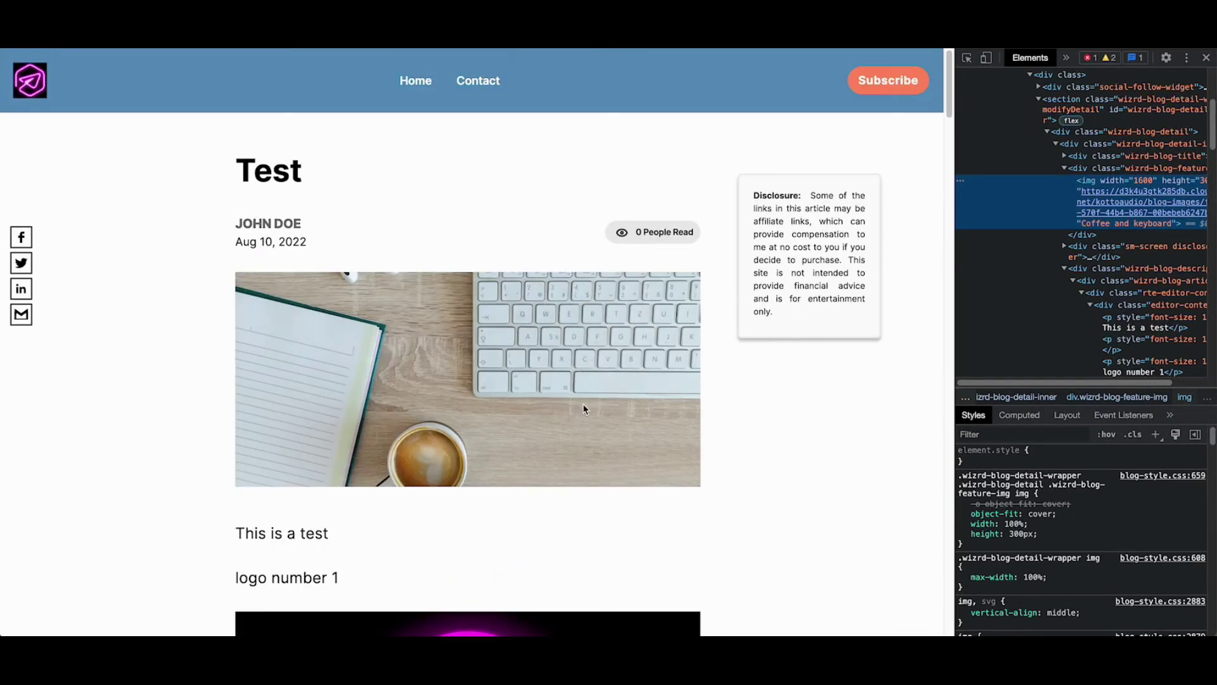
Step: Inspect the keyboard image to read its 163 kB file size, then close the developer tools
right_click(583, 404)
left_click(630, 551)
mouse_move(1101, 204)
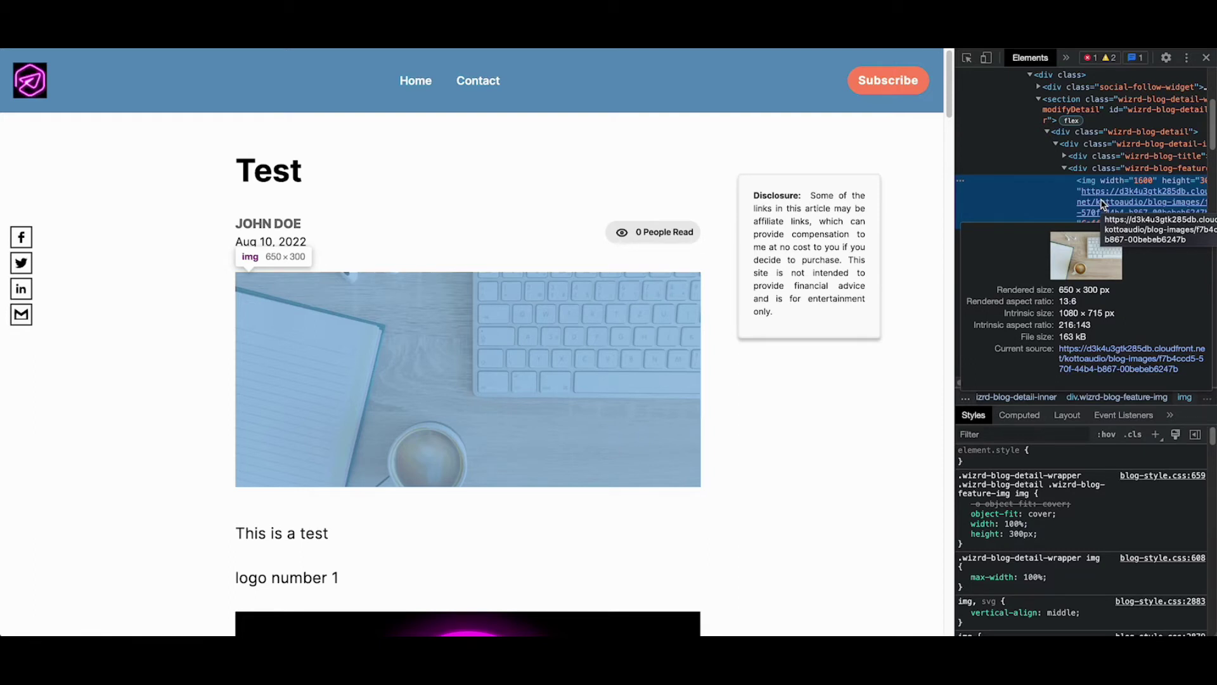
left_click(773, 427)
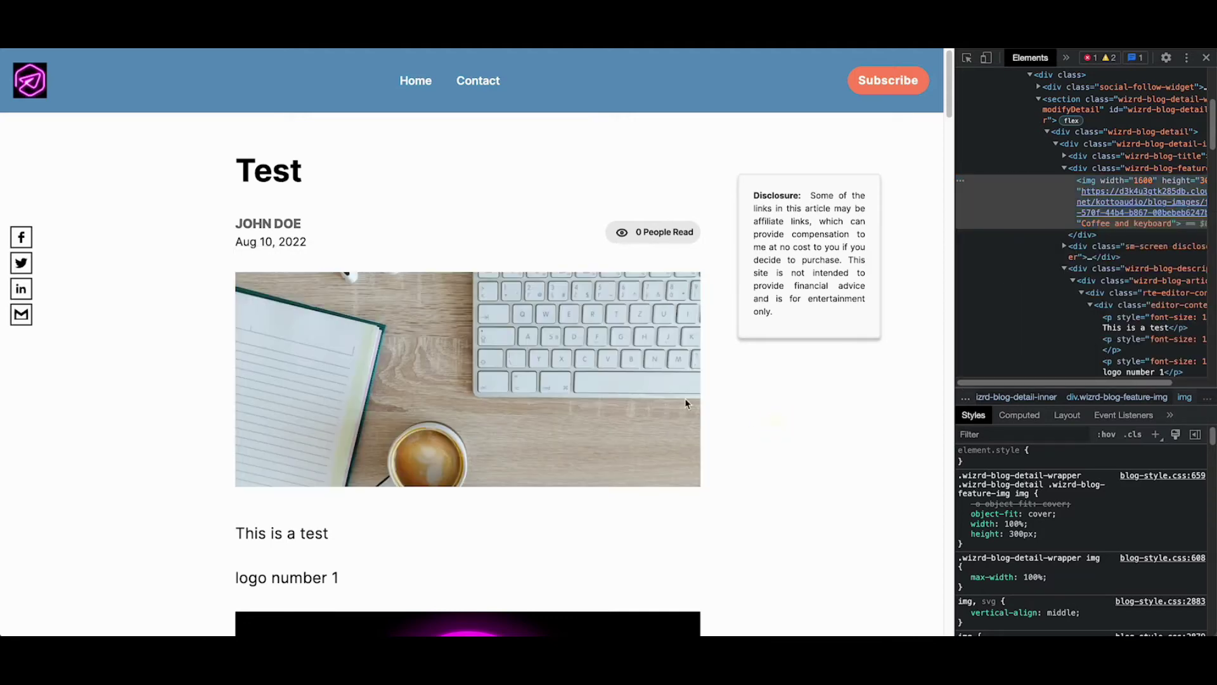
key("F12")
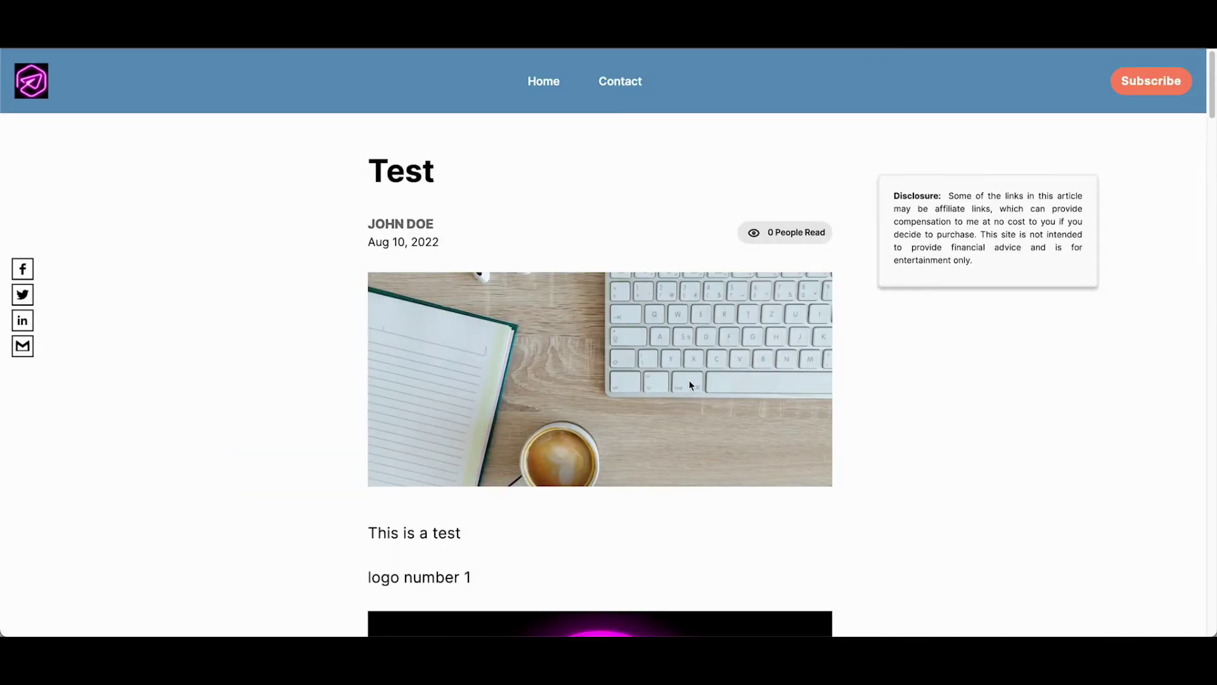
scroll(693, 385, "down", 10)
scroll(658, 327, "up", 1)
Step: Inspect the neon logo image to read its 859 kB file size
right_click(713, 294)
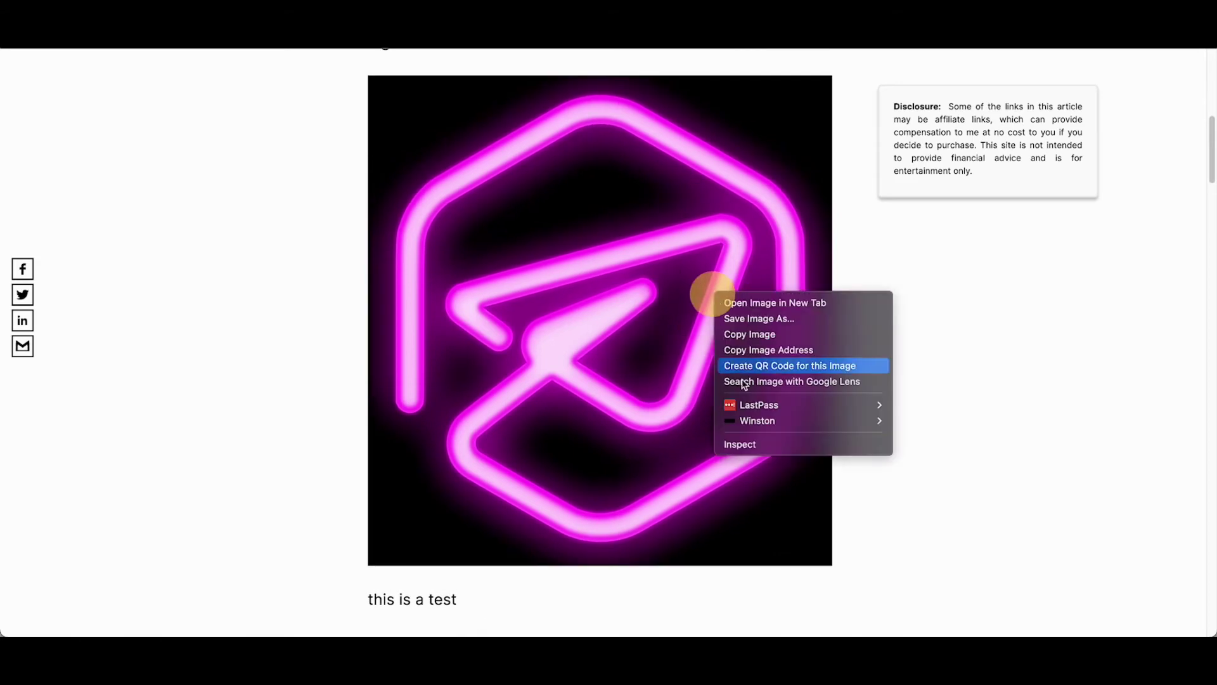
left_click(739, 443)
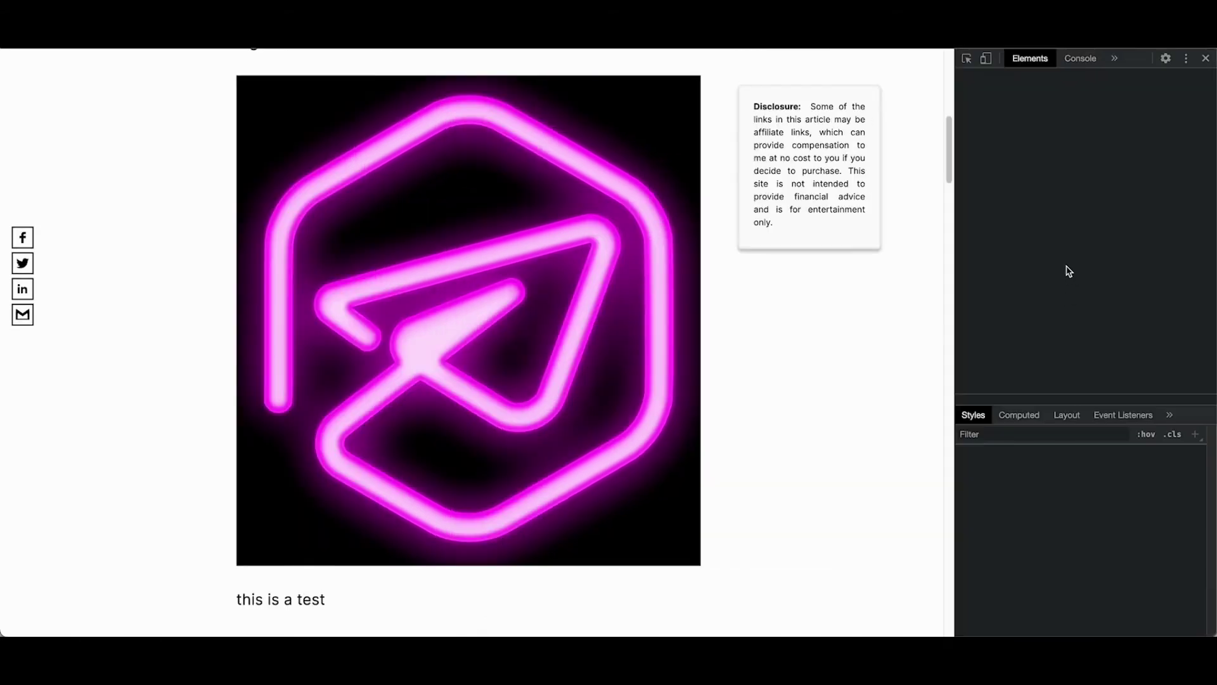
mouse_move(1151, 219)
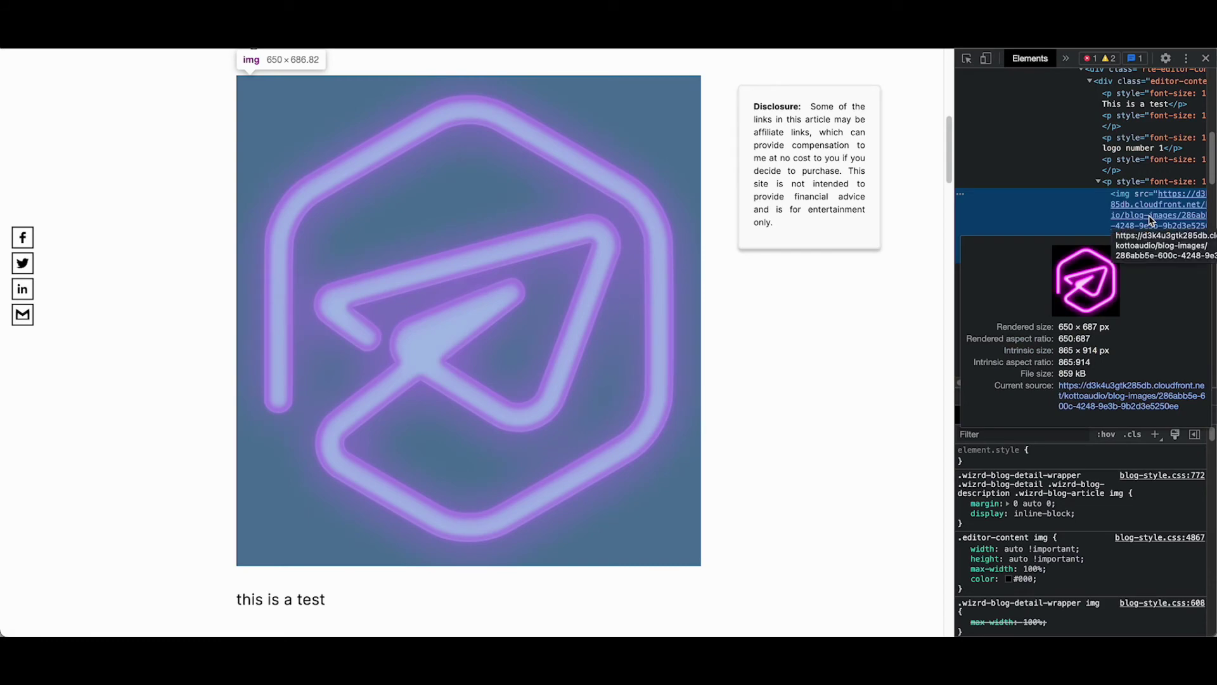
left_click(777, 362)
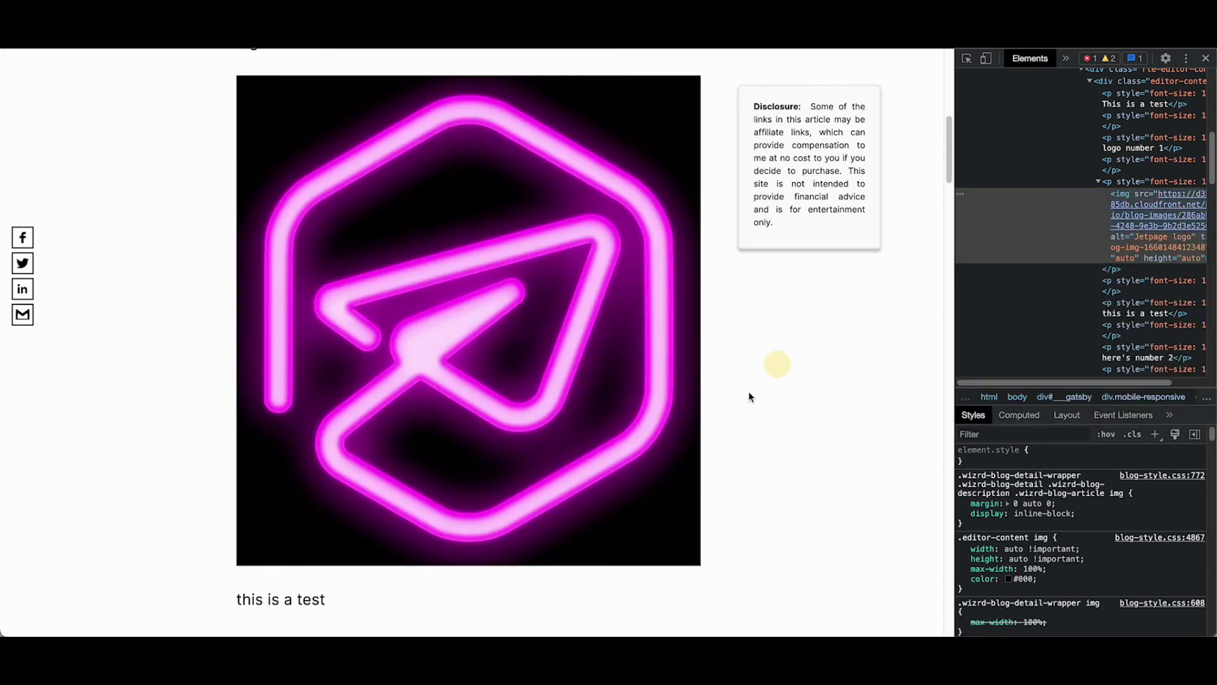
scroll(570, 286, "up", 8)
Step: Open the Img compression test post from the blog home page
left_click(421, 83)
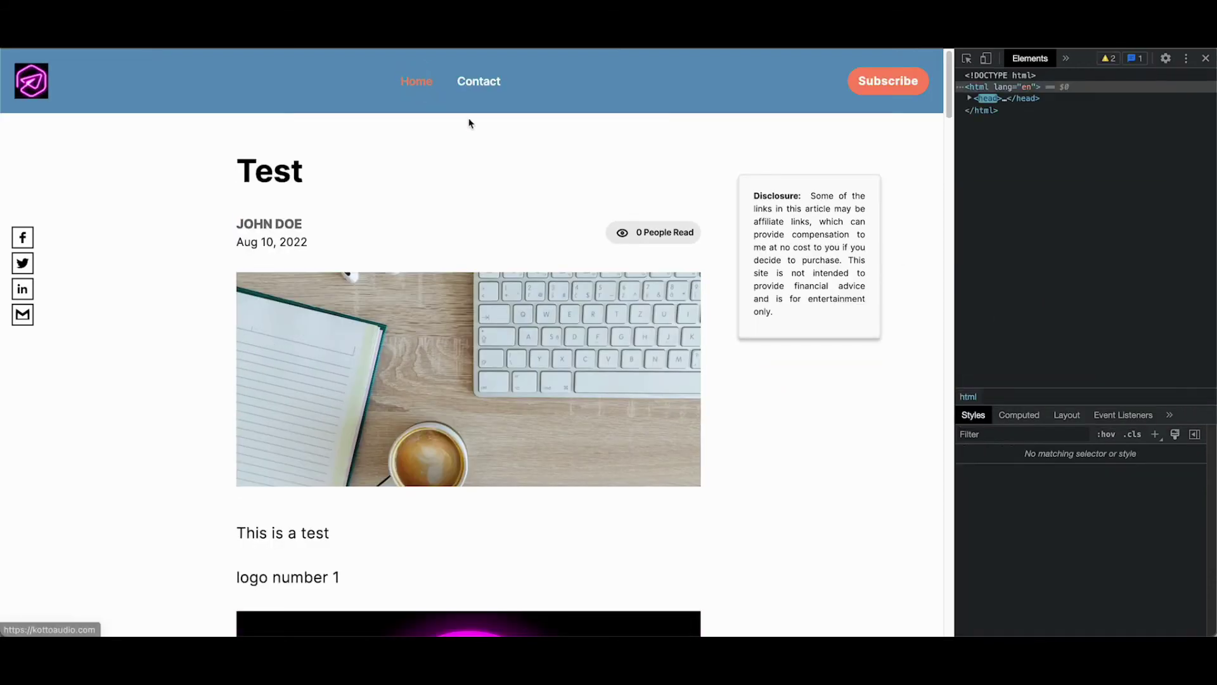
scroll(426, 393, "down", 5)
left_click(450, 246)
scroll(543, 383, "down", 5)
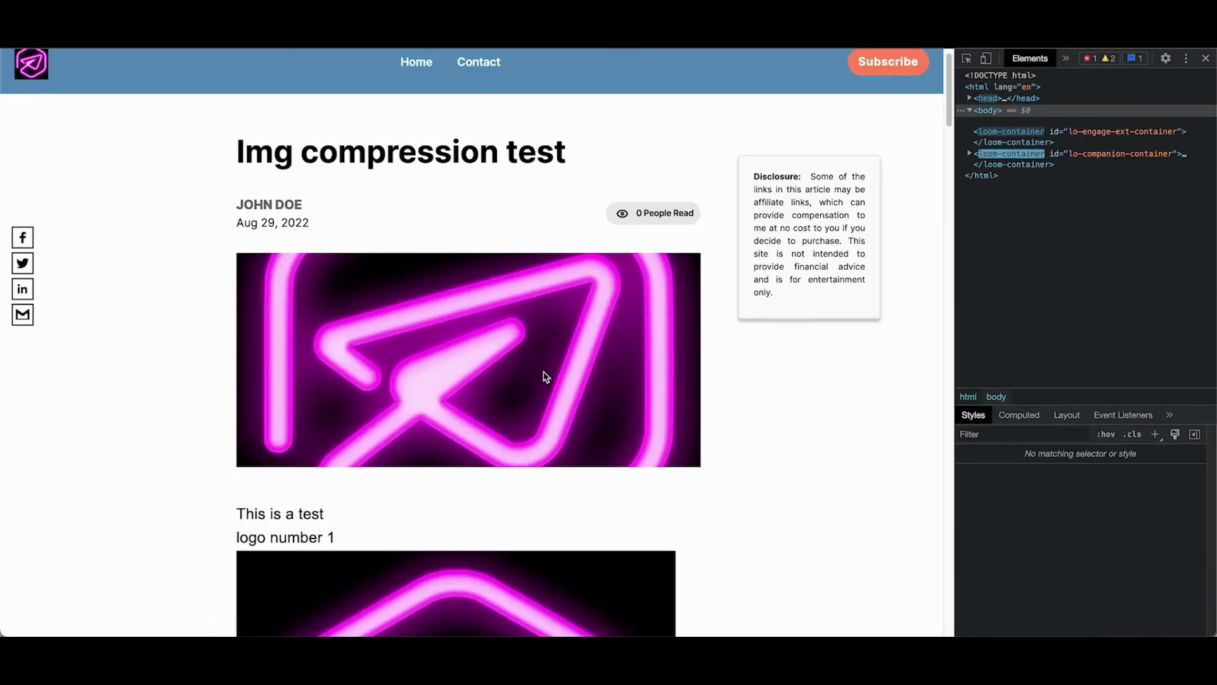
Step: Inspect the logo number 1 image to confirm its 21.5 kB file size, then close DevTools
right_click(571, 425)
left_click(630, 576)
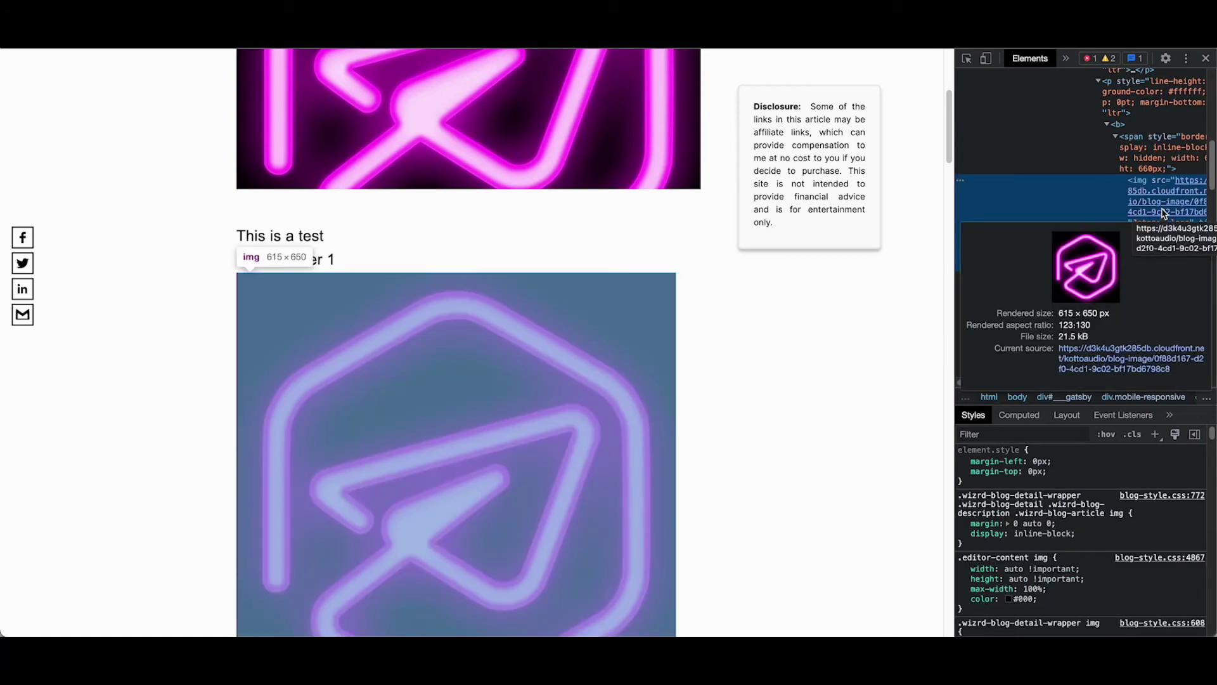
scroll(766, 285, "down", 2)
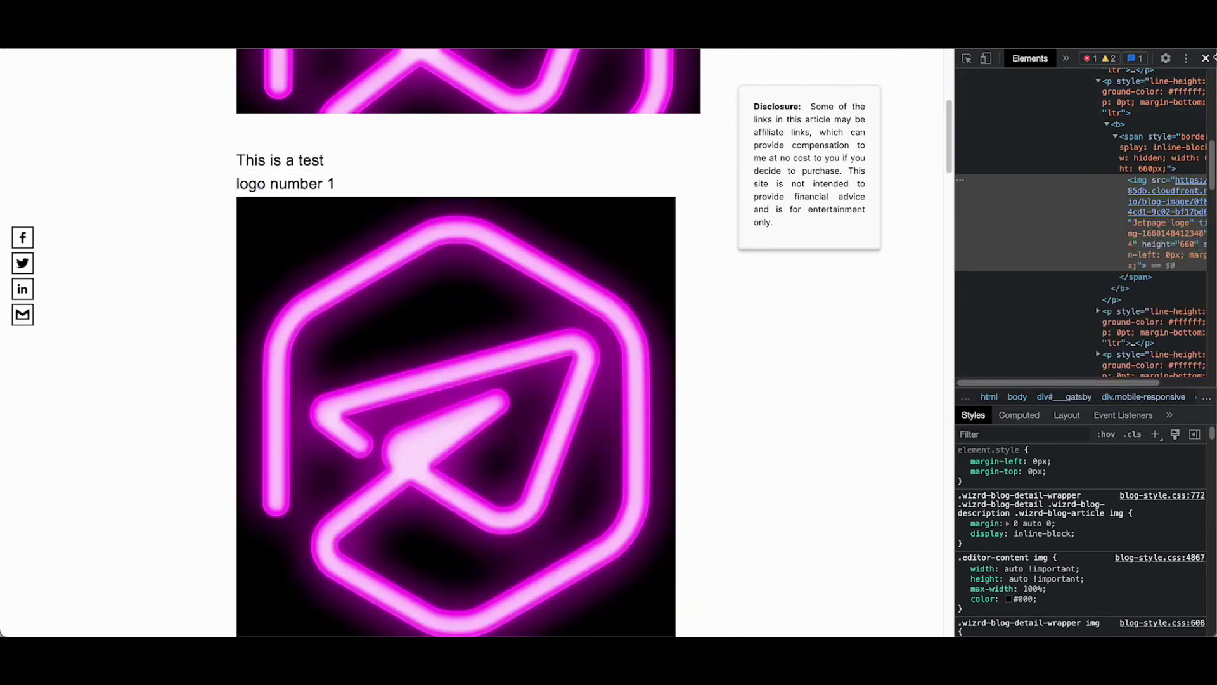
scroll(516, 345, "down", 1)
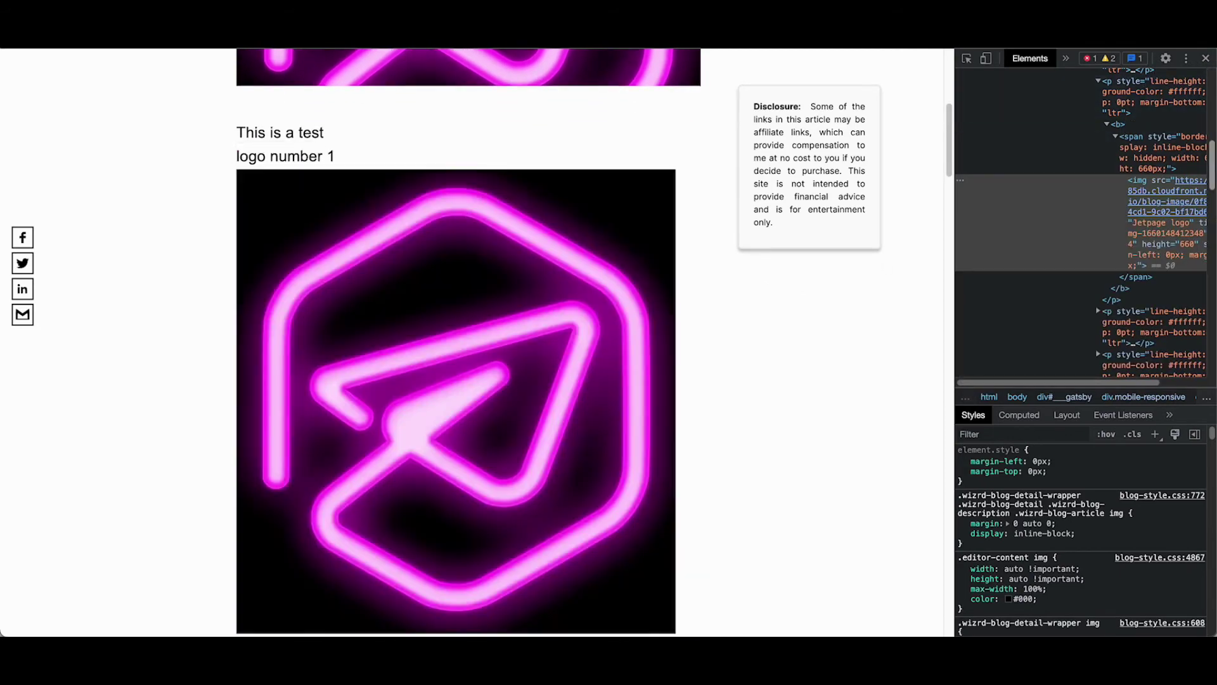
left_click(1205, 57)
scroll(656, 400, "down", 3)
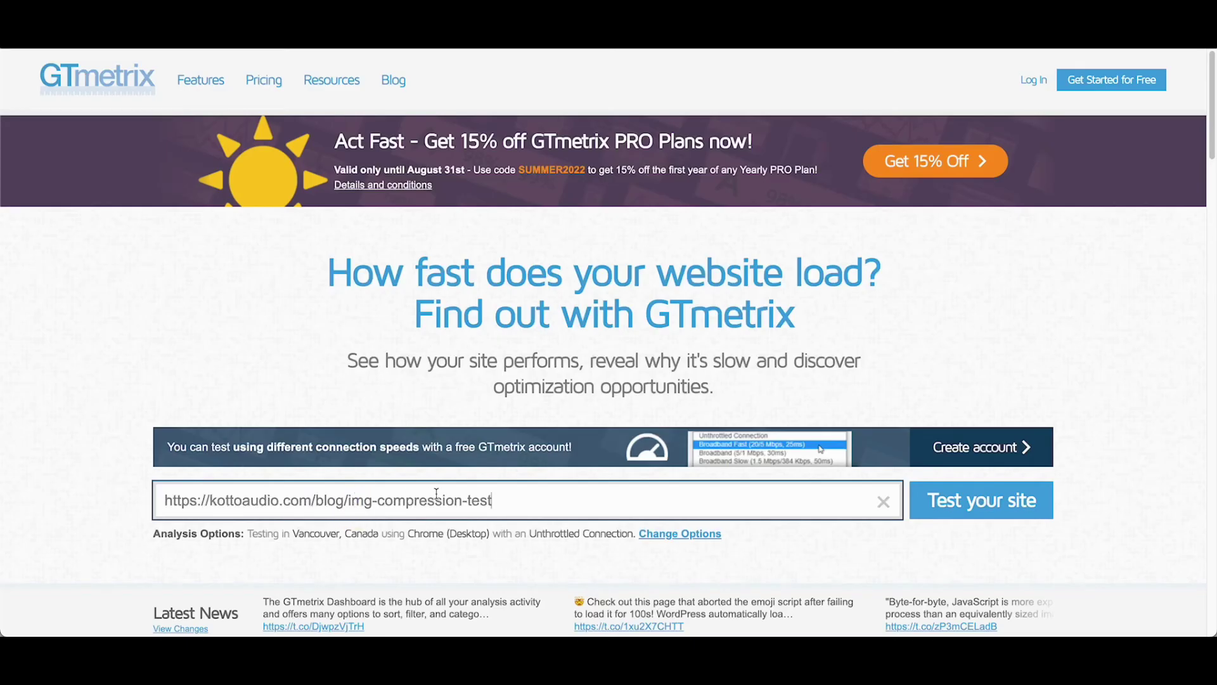
left_click(1027, 497)
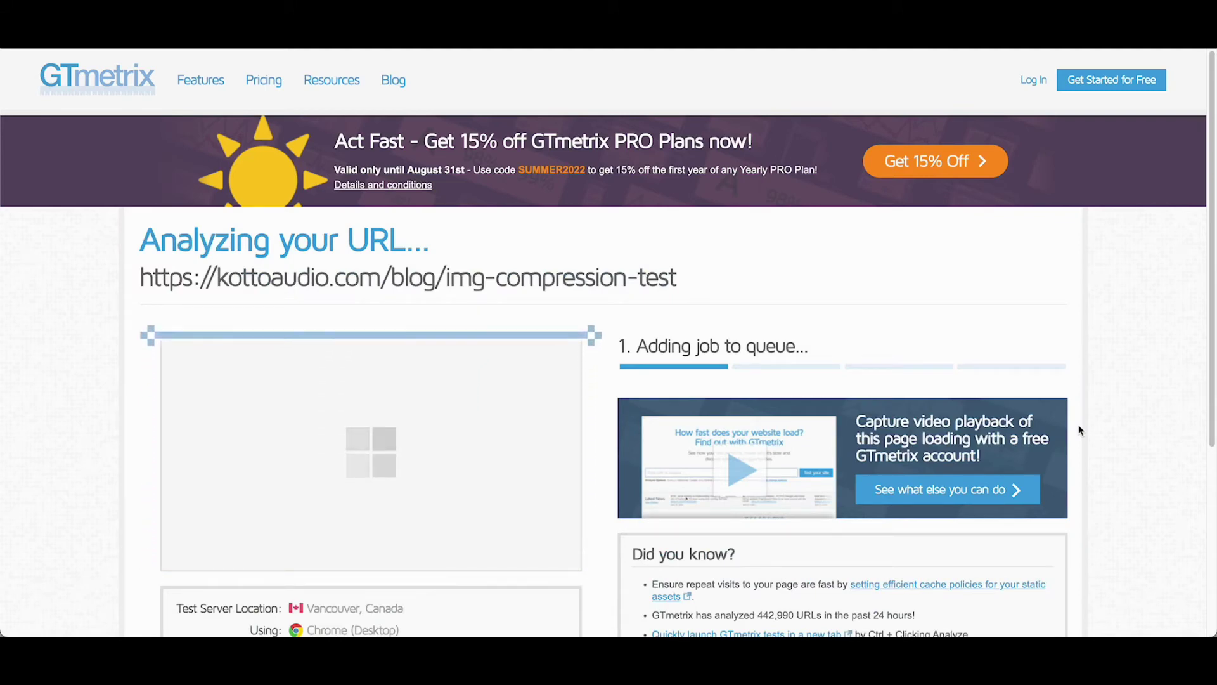
scroll(1086, 423, "down", 2)
scroll(1091, 417, "down", 1)
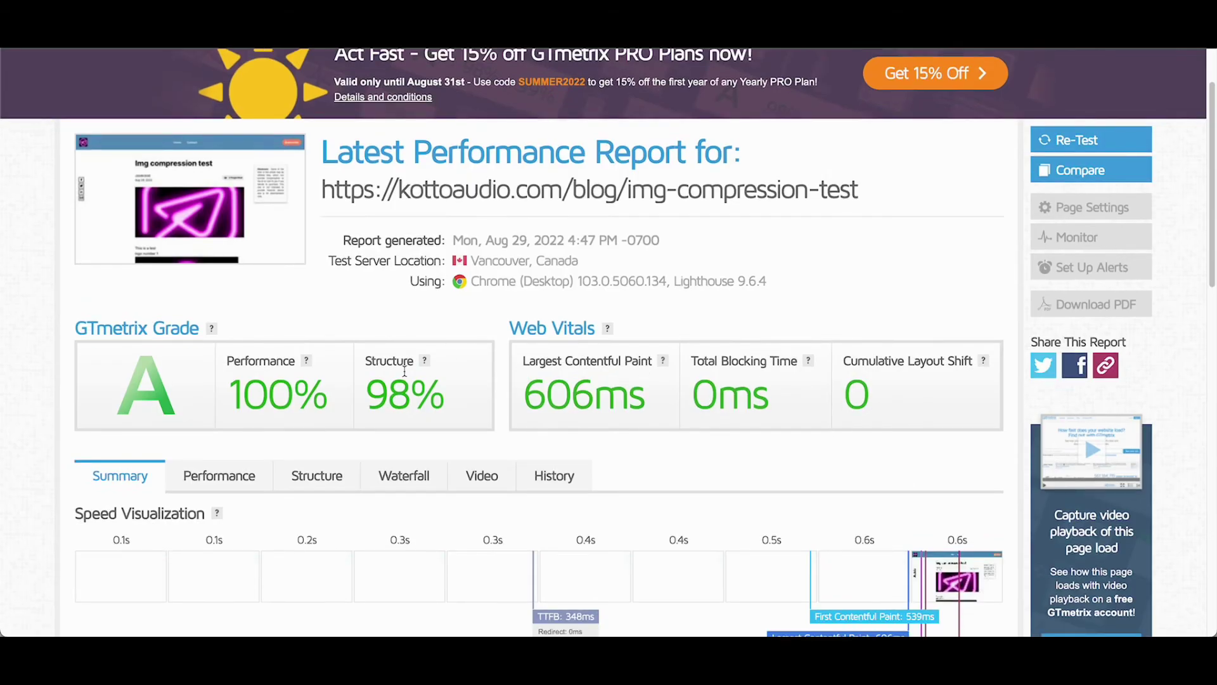
scroll(404, 372, "down", 5)
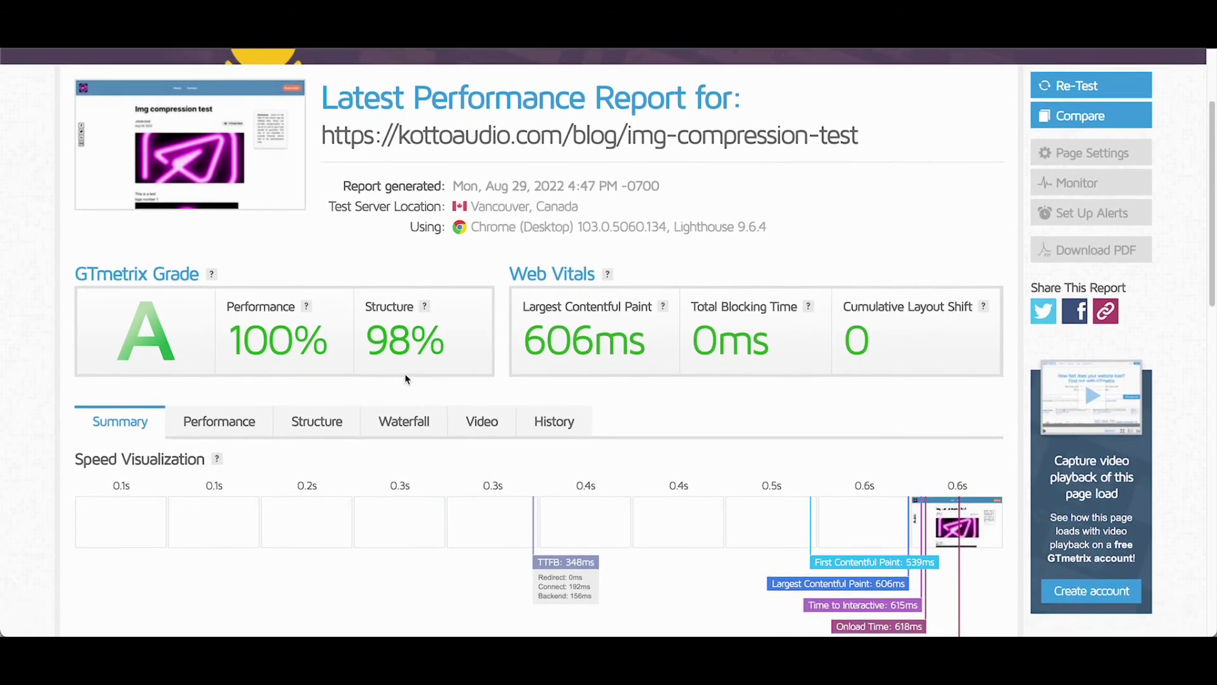
scroll(401, 378, "down", 7)
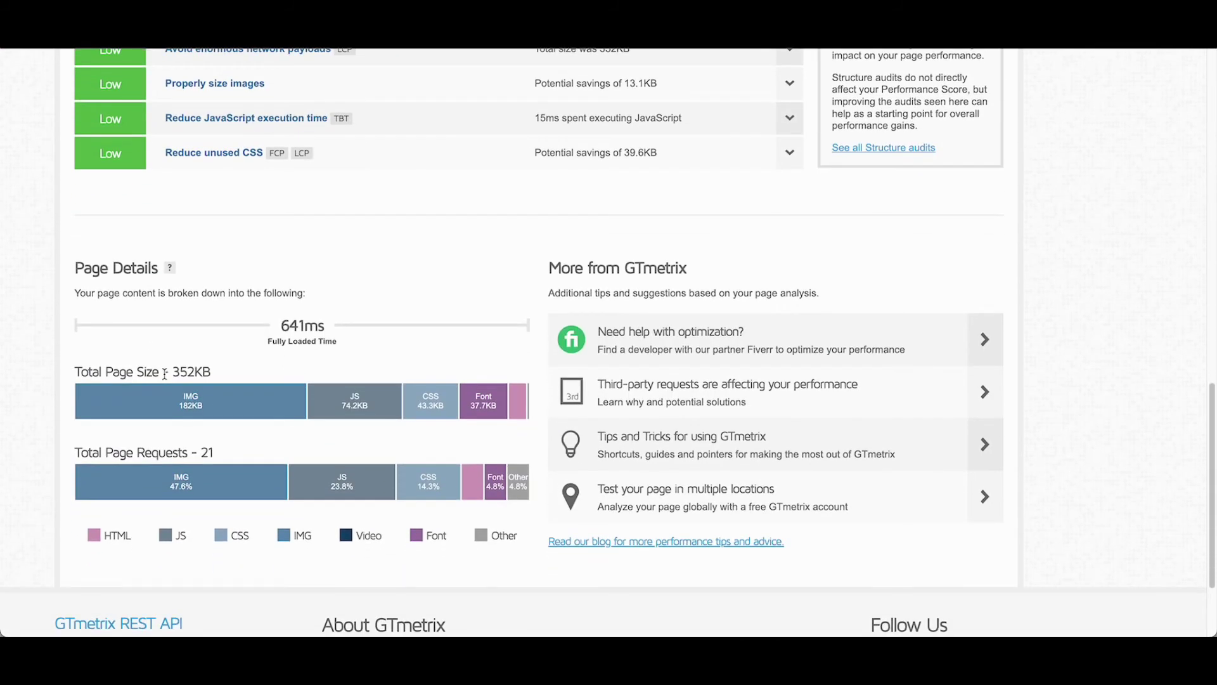
left_click_drag(176, 371, 249, 370)
left_click(257, 374)
mouse_move(223, 411)
left_click(313, 325)
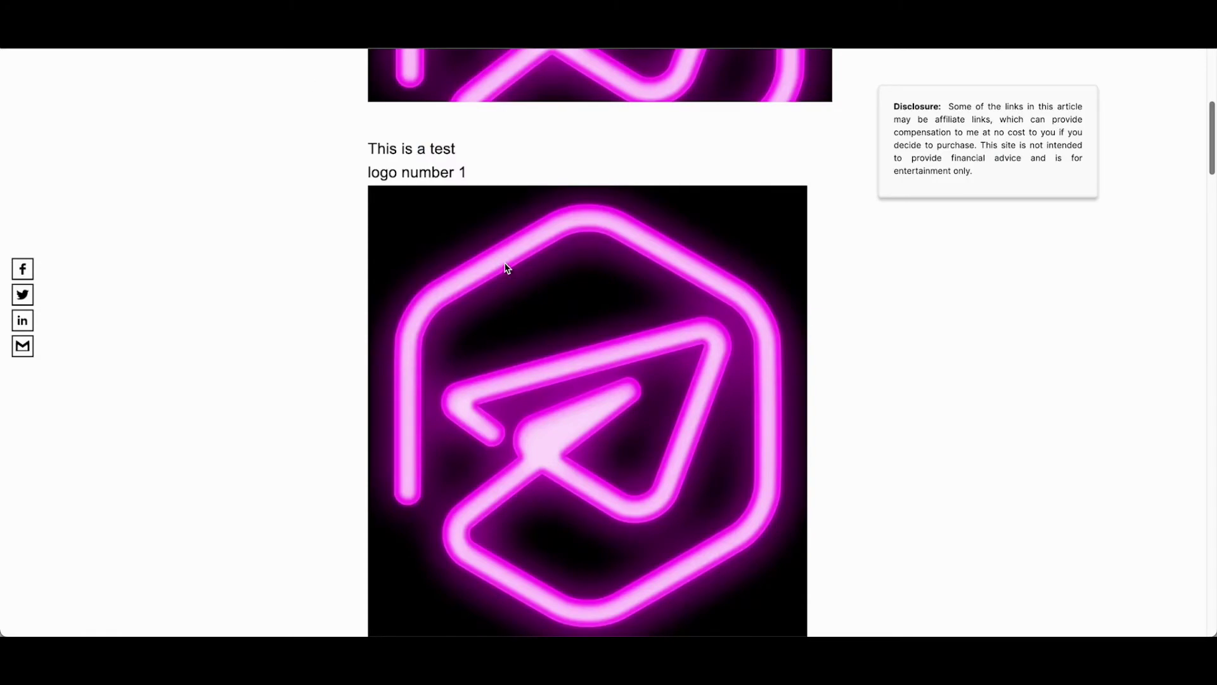
scroll(507, 268, "up", 5)
scroll(527, 264, "down", 6)
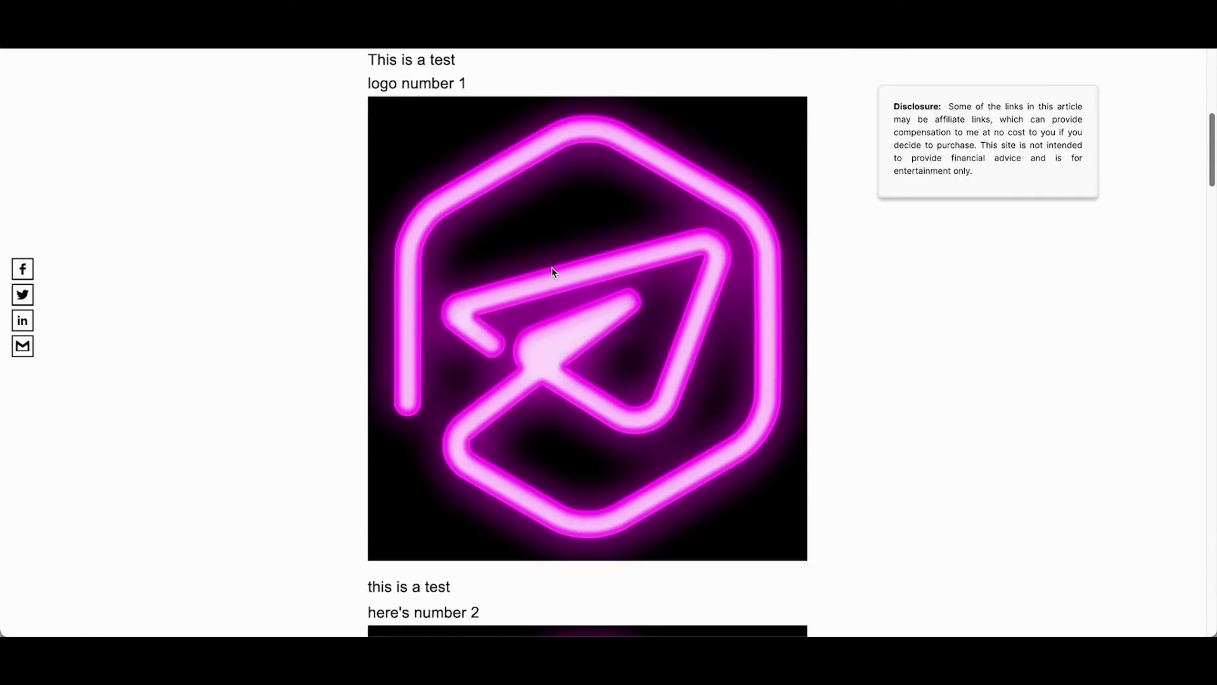
scroll(560, 278, "down", 15)
scroll(633, 279, "down", 20)
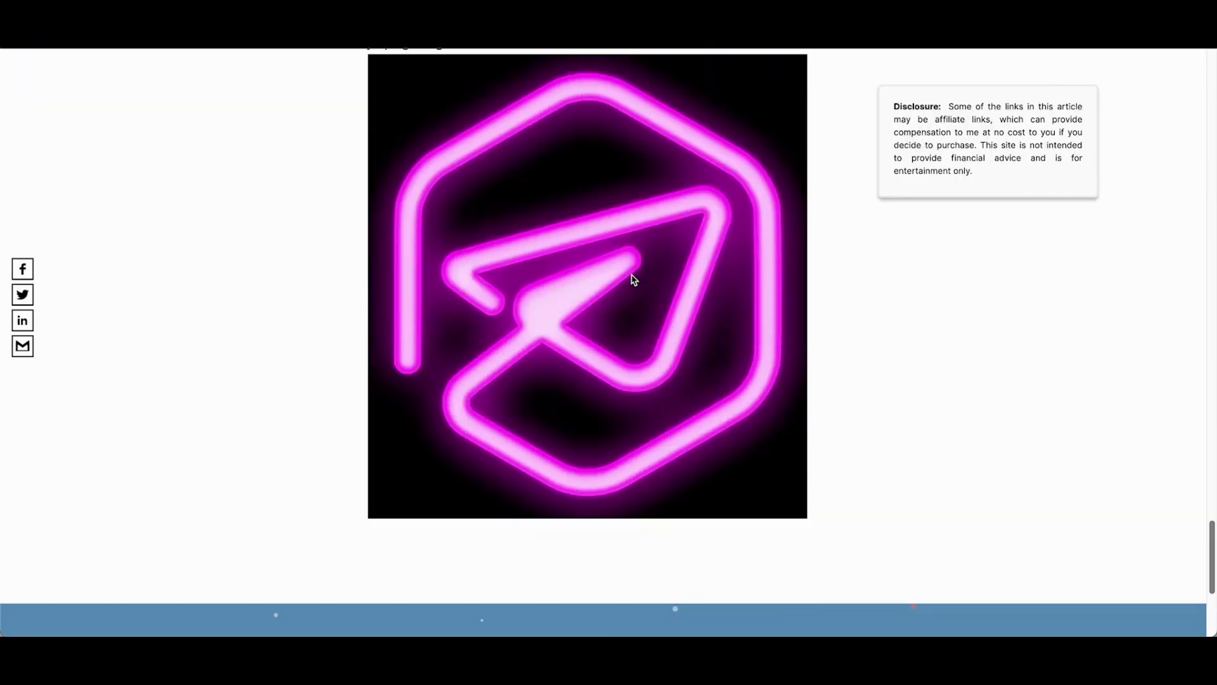
scroll(640, 279, "up", 8)
scroll(656, 267, "up", 20)
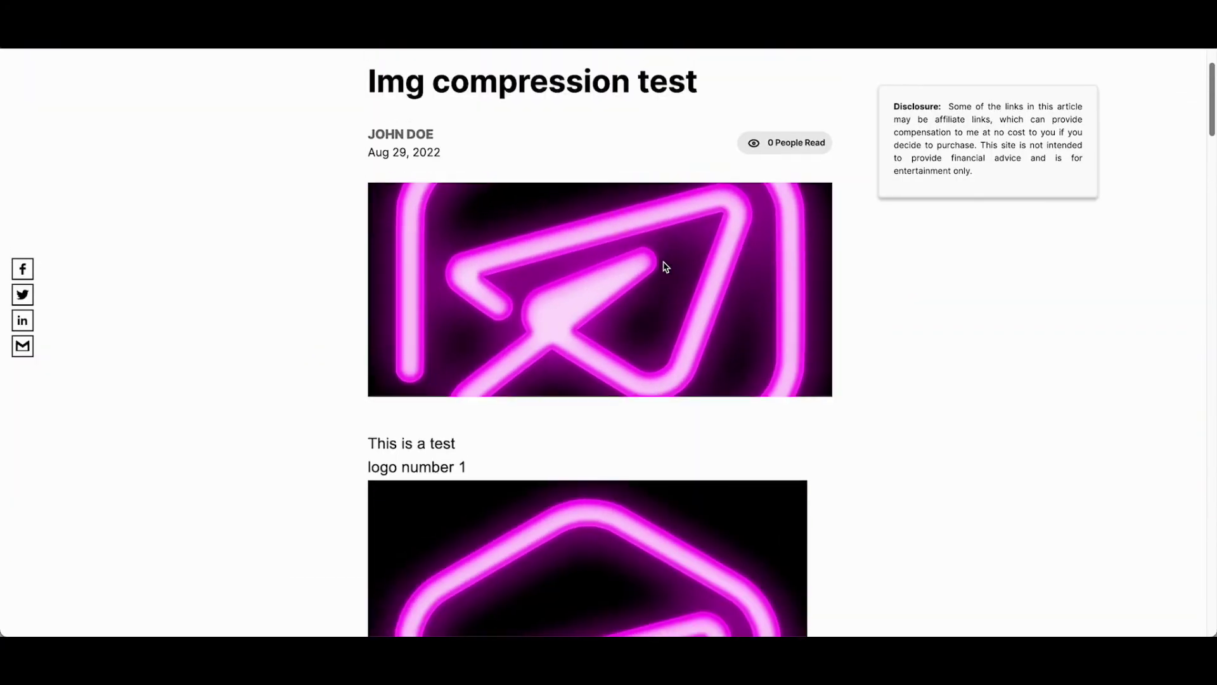
scroll(661, 264, "down", 1)
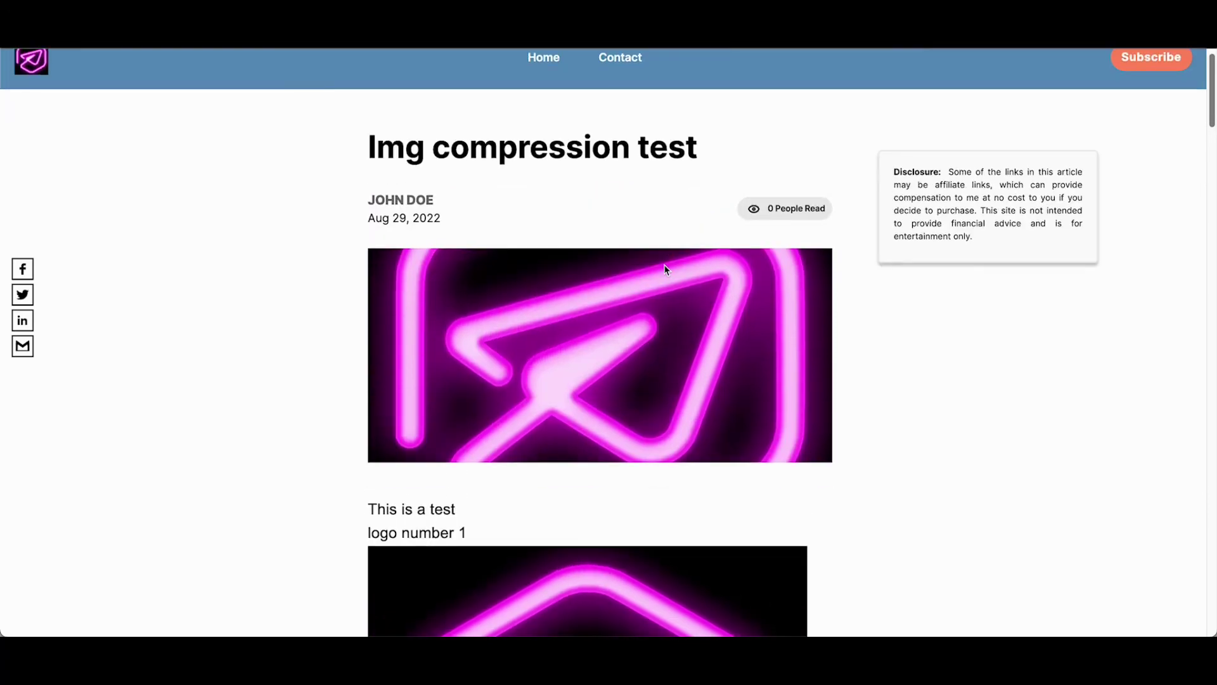
scroll(675, 278, "up", 1)
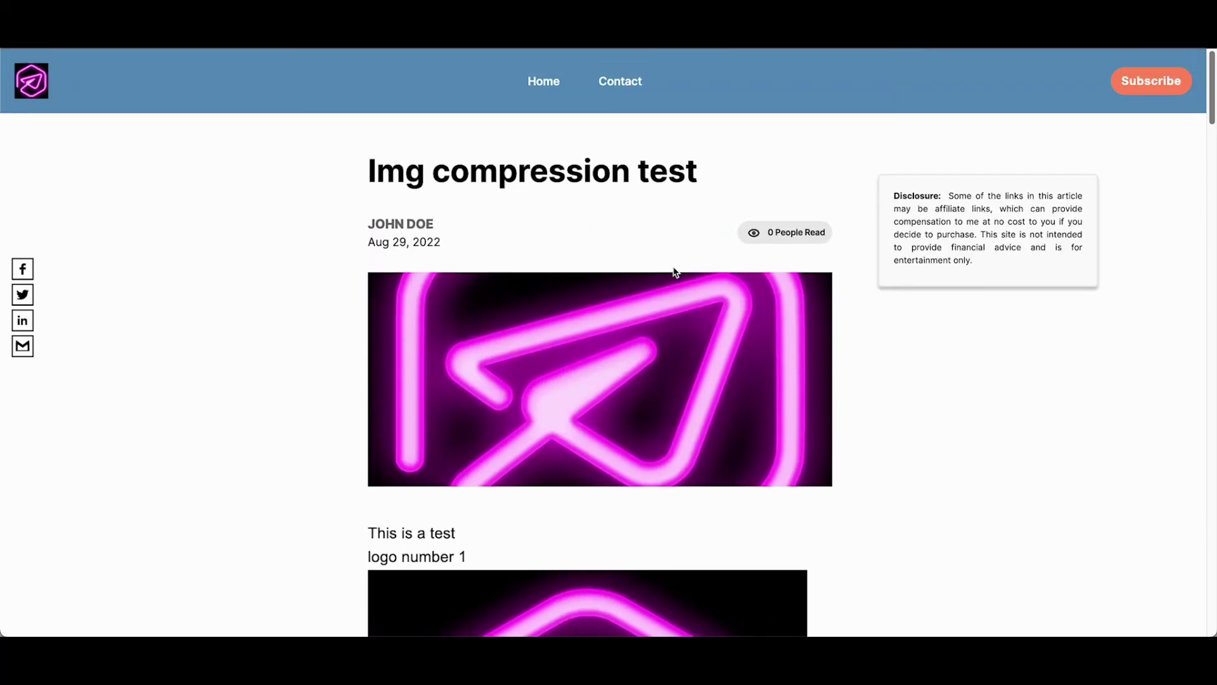
scroll(674, 272, "down", 19)
scroll(685, 270, "up", 19)
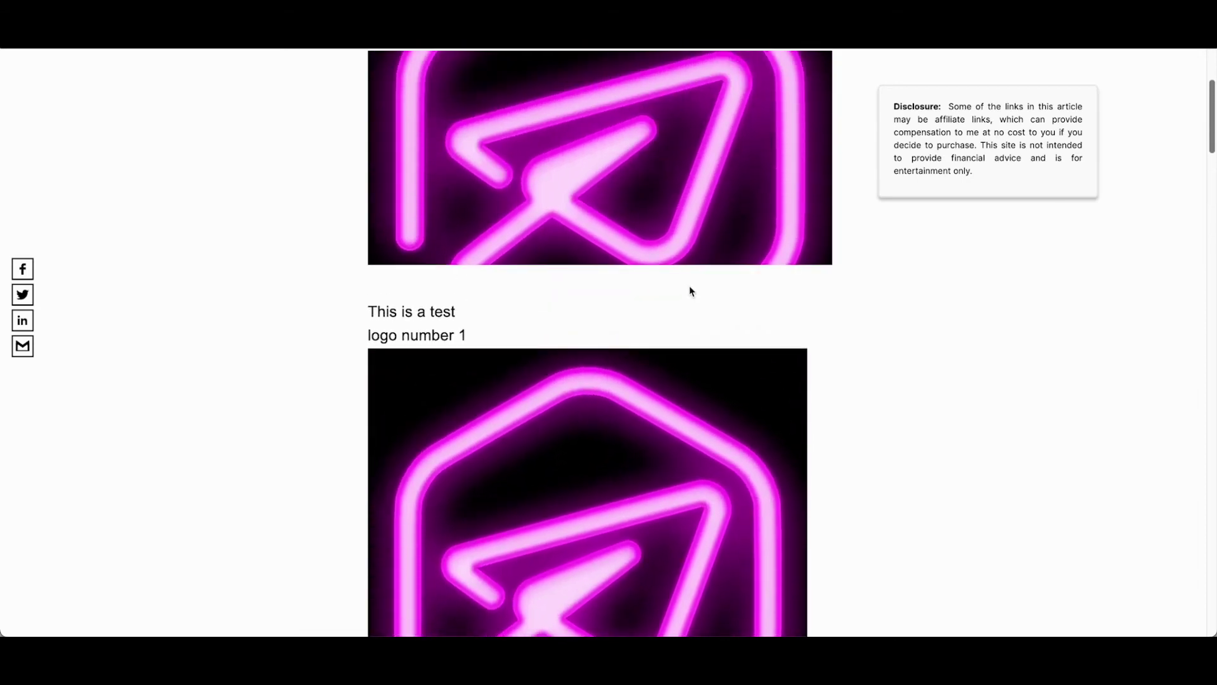
scroll(692, 284, "down", 5)
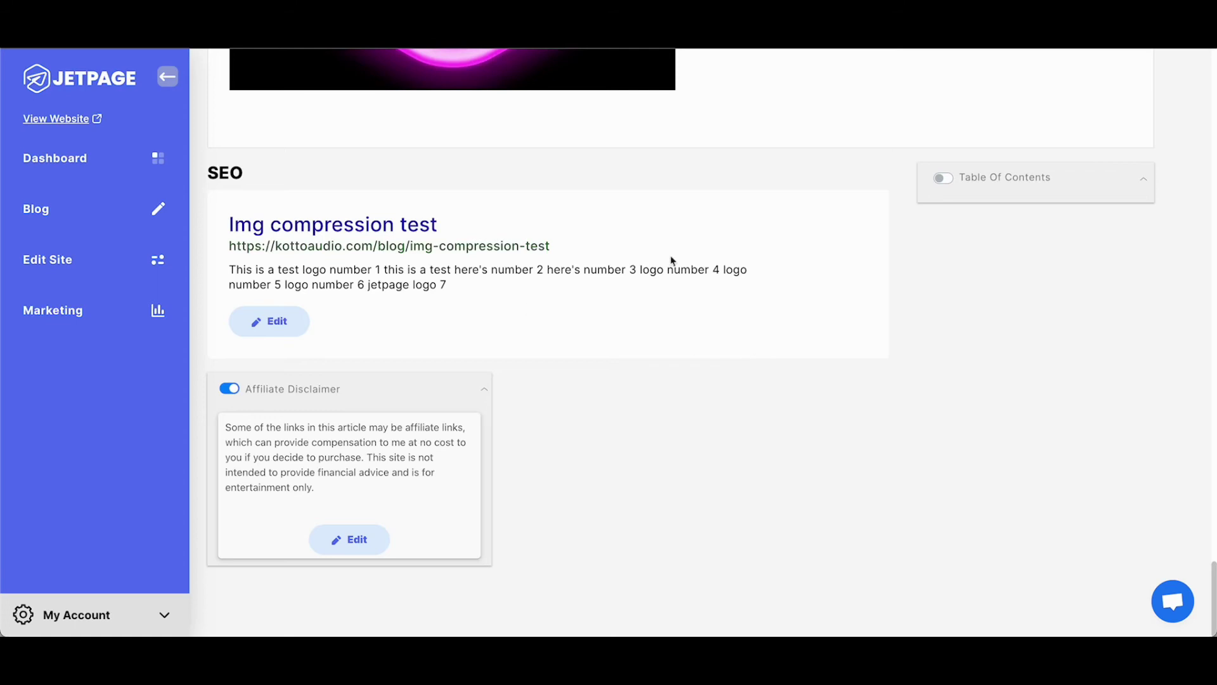
Step: Turn on the post's table of contents and append 'Anything you want' to the affiliate disclaimer
left_click(944, 181)
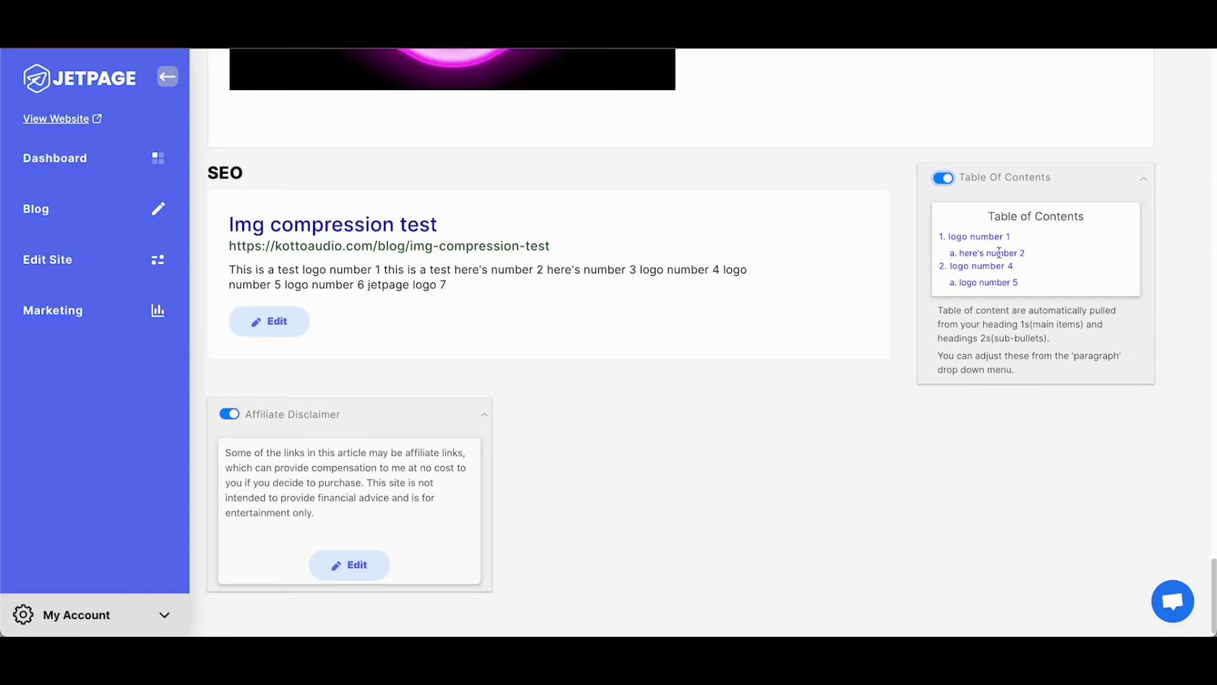
scroll(850, 306, "down", 1)
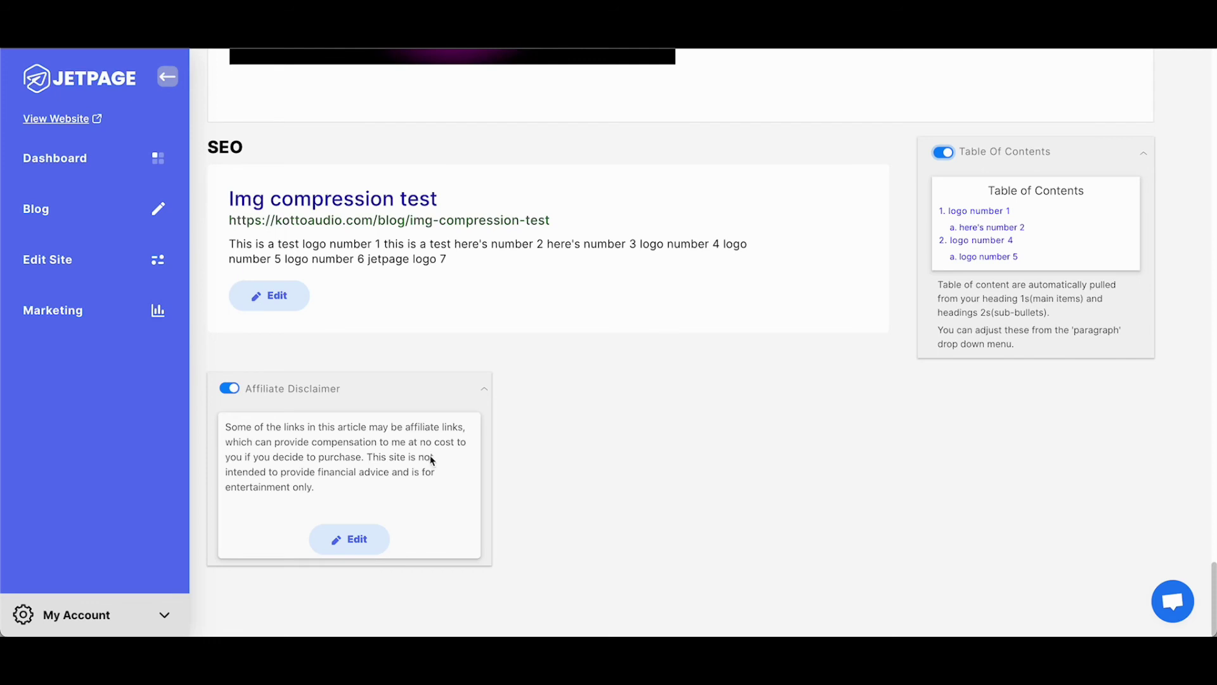
left_click(349, 539)
left_click(376, 485)
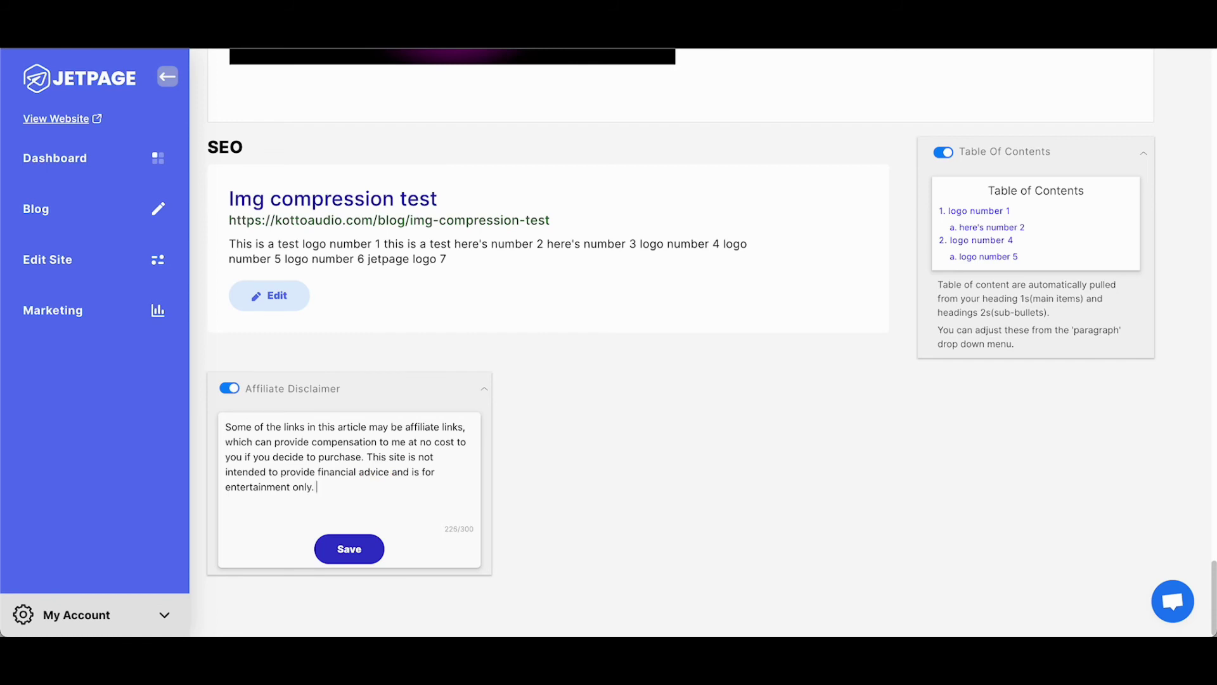
type("Anything you want")
left_click(313, 548)
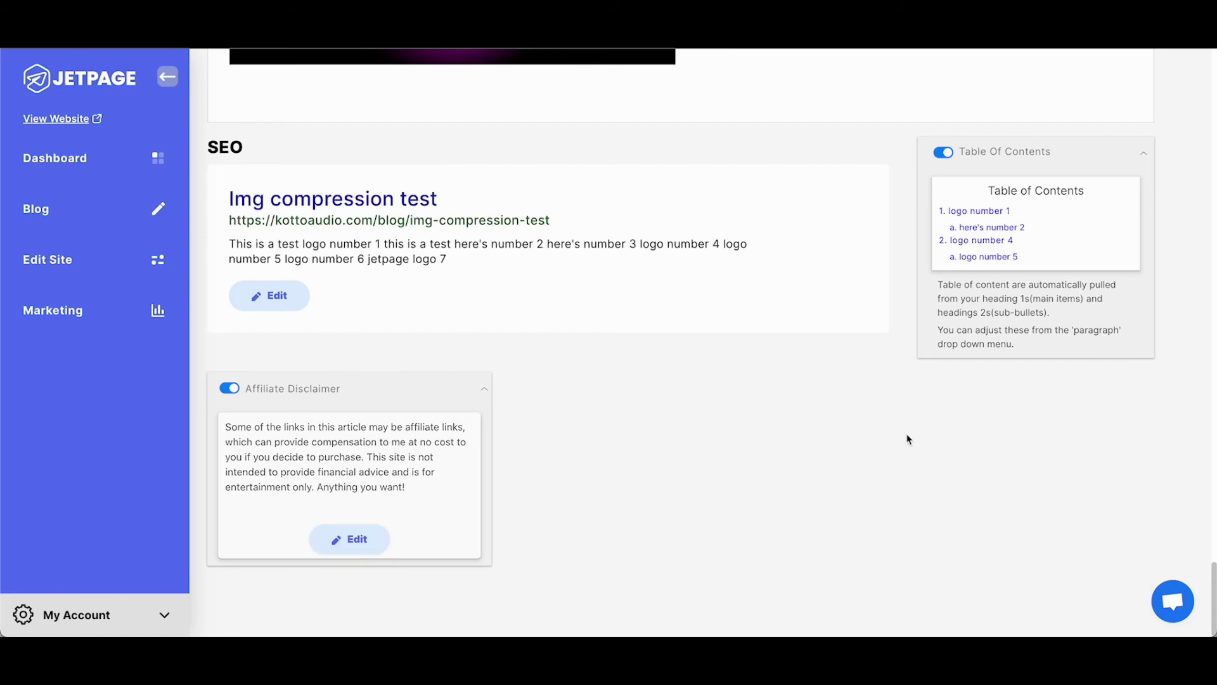
Step: Republish the updated 'Img compression test' blog post
scroll(1065, 466, "up", 10)
scroll(1071, 459, "up", 15)
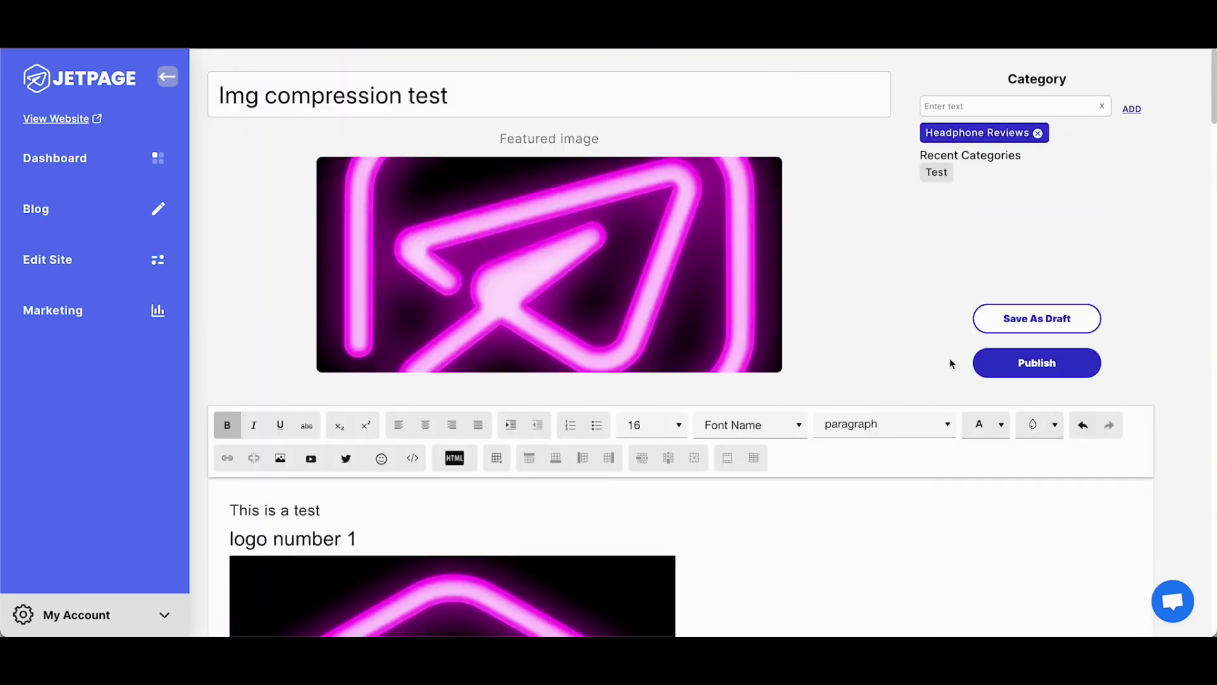
left_click(1048, 371)
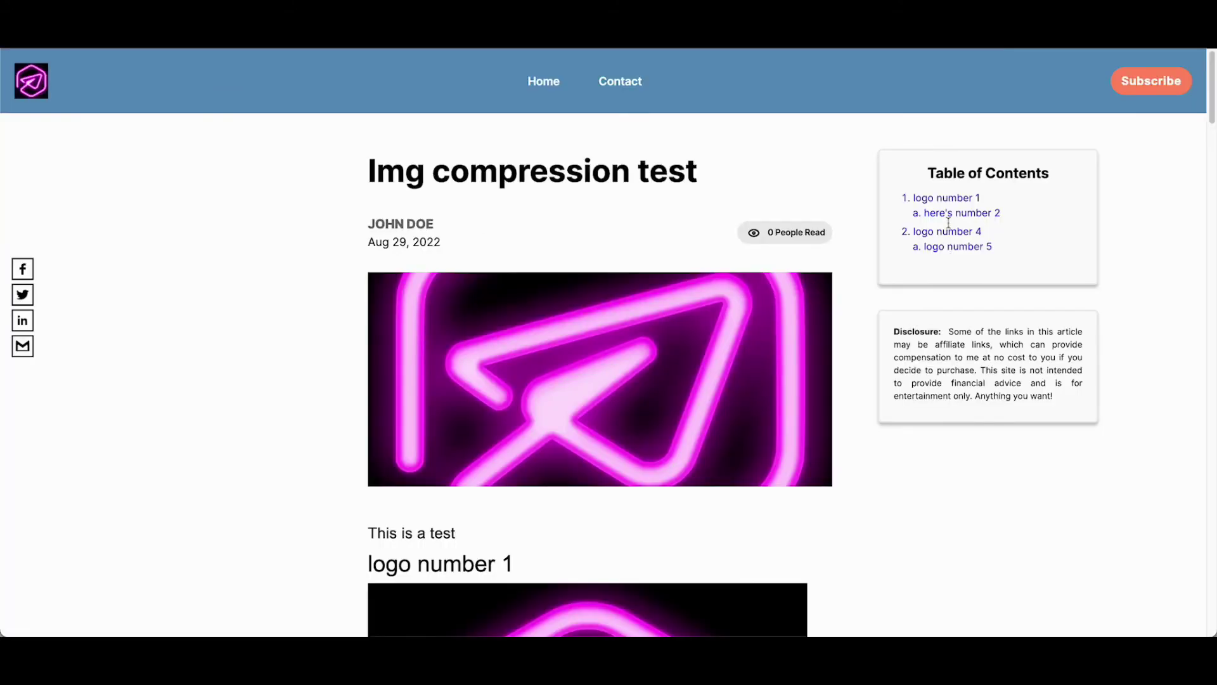
Step: Test the table of contents links by jumping to logo 5, logo 1 and number 2
scroll(863, 290, "down", 8)
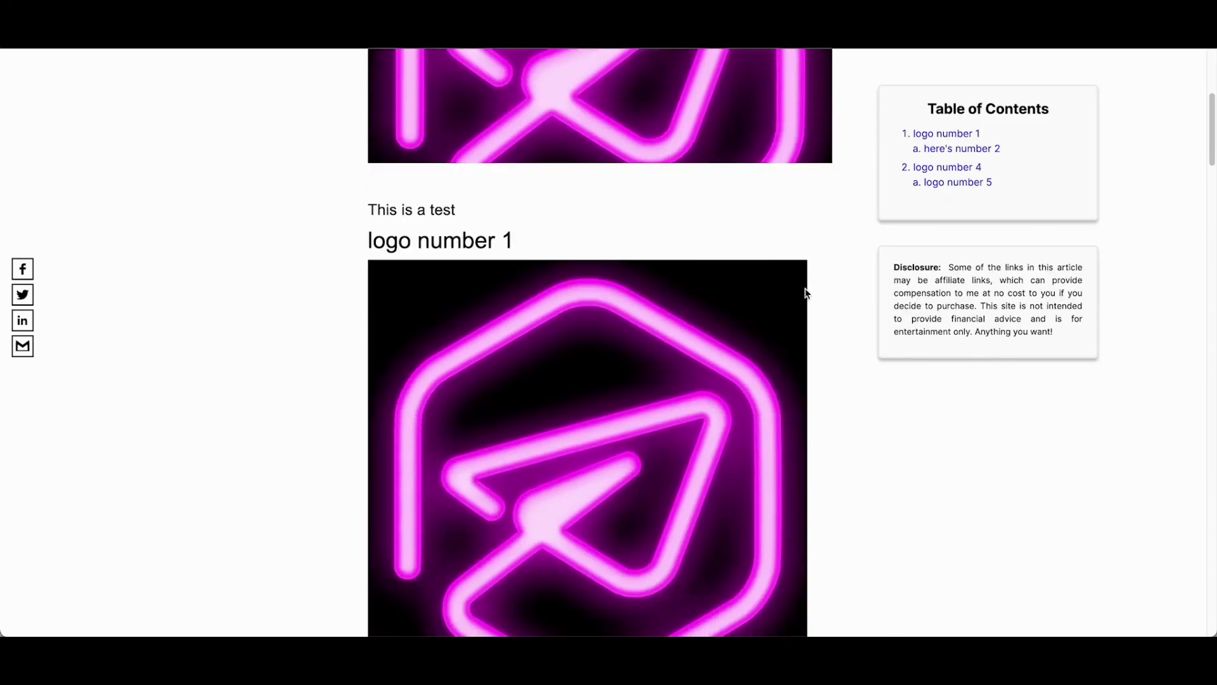
scroll(849, 277, "down", 6)
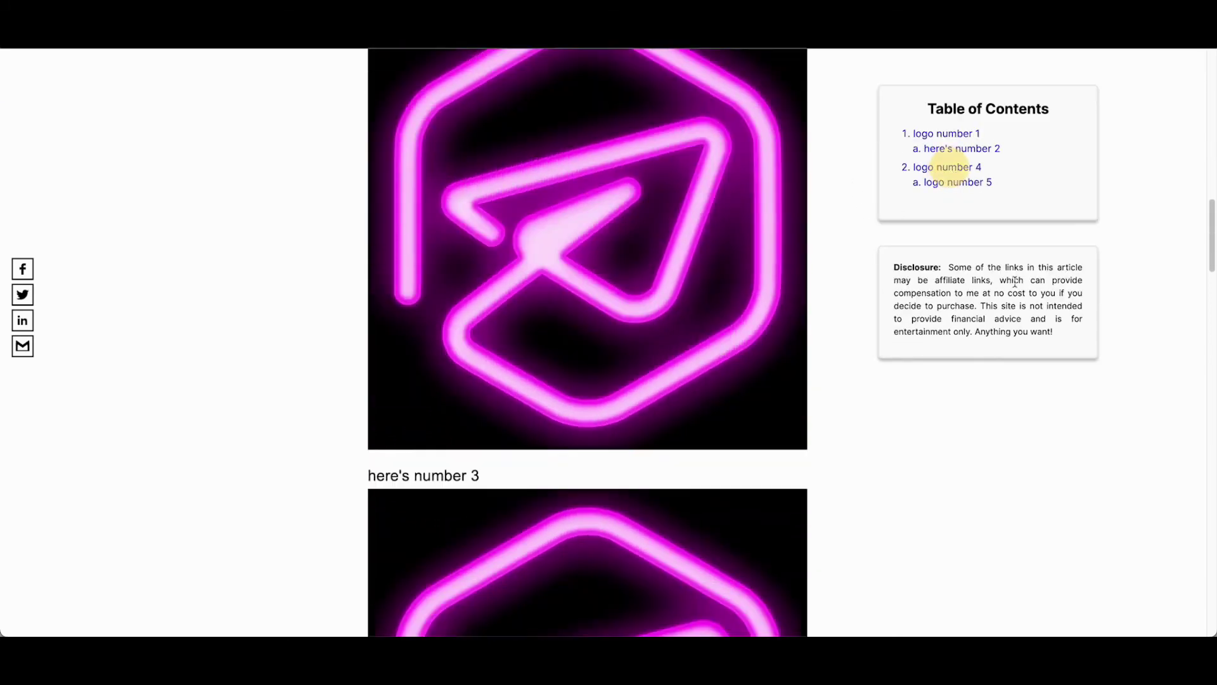
left_click(960, 183)
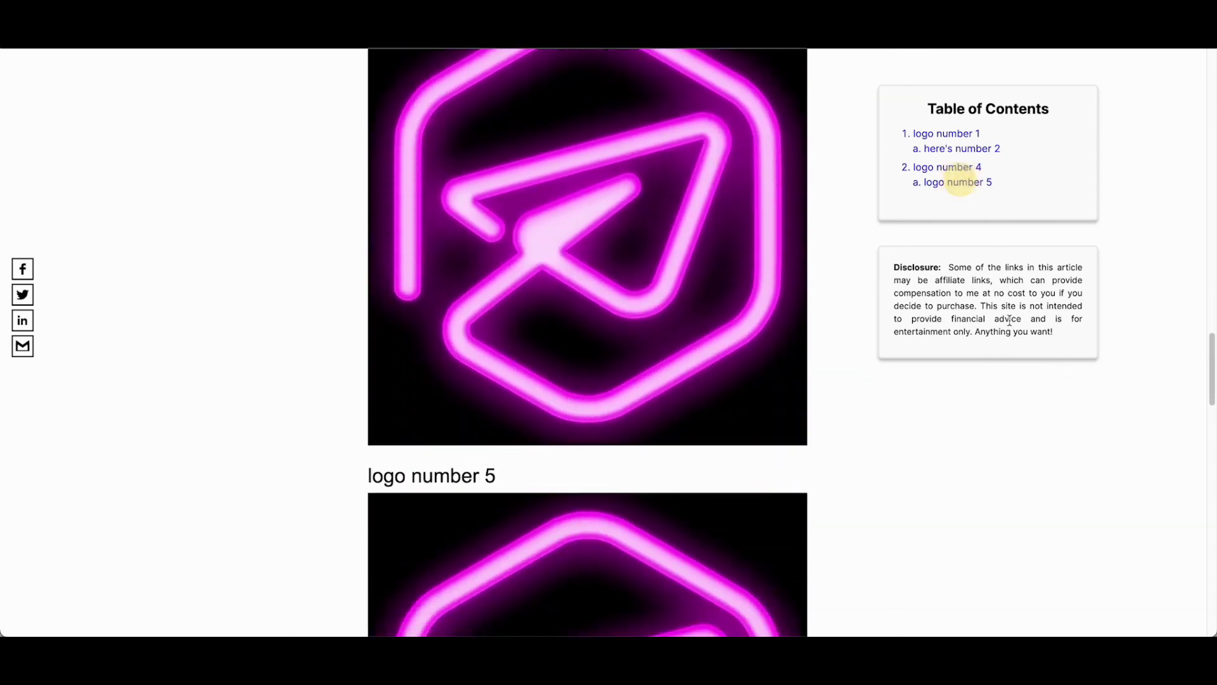
left_click(942, 133)
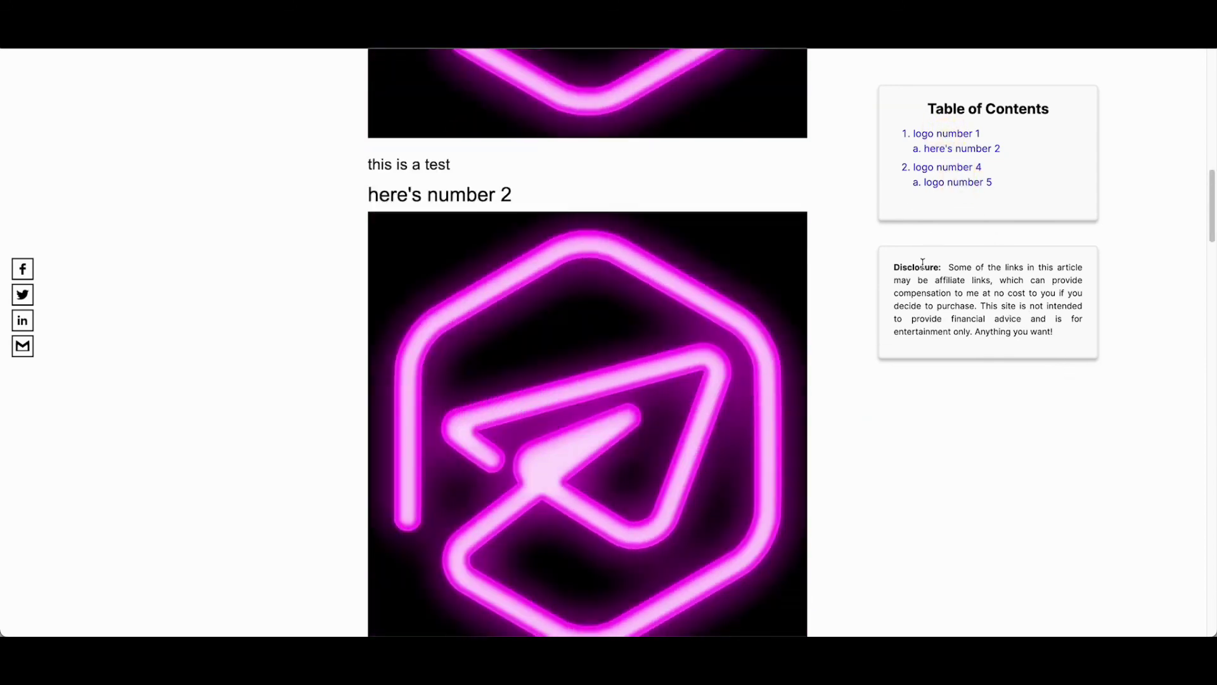
left_click(955, 151)
Step: Review the disclosure text and the logo sections throughout the live post
scroll(947, 285, "down", 7)
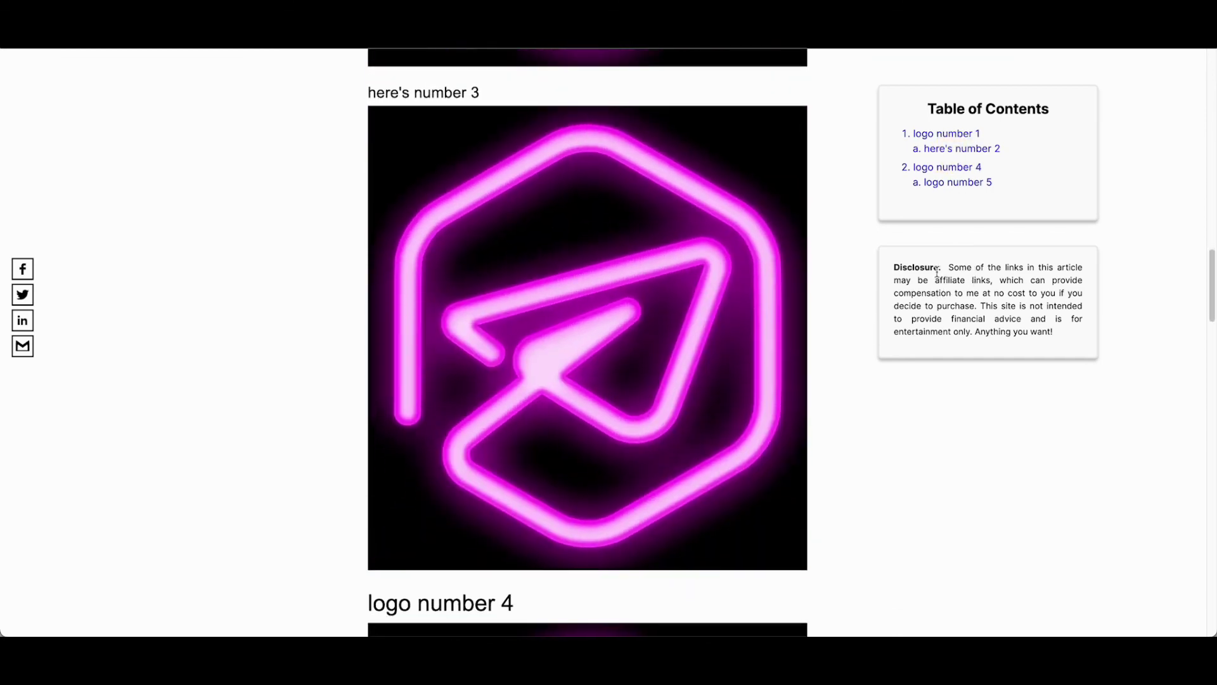
left_click_drag(947, 267, 1064, 337)
left_click(988, 337)
scroll(787, 378, "down", 8)
scroll(787, 377, "down", 10)
scroll(788, 377, "up", 15)
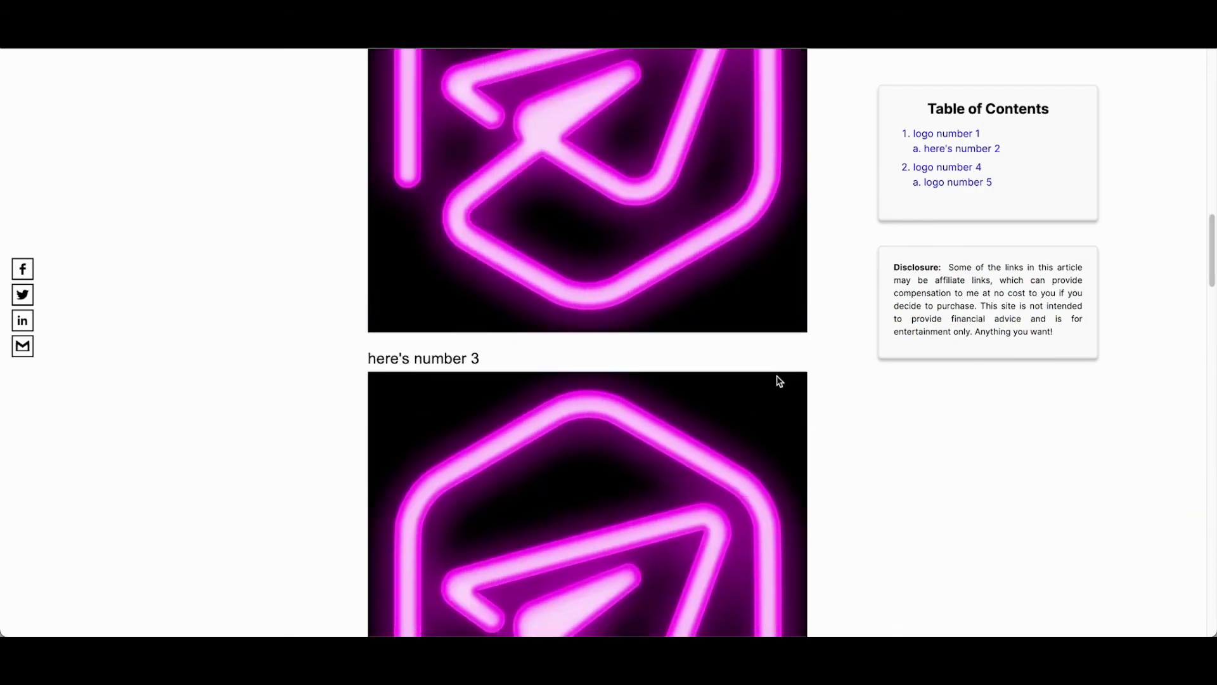
scroll(787, 378, "up", 10)
scroll(787, 368, "down", 5)
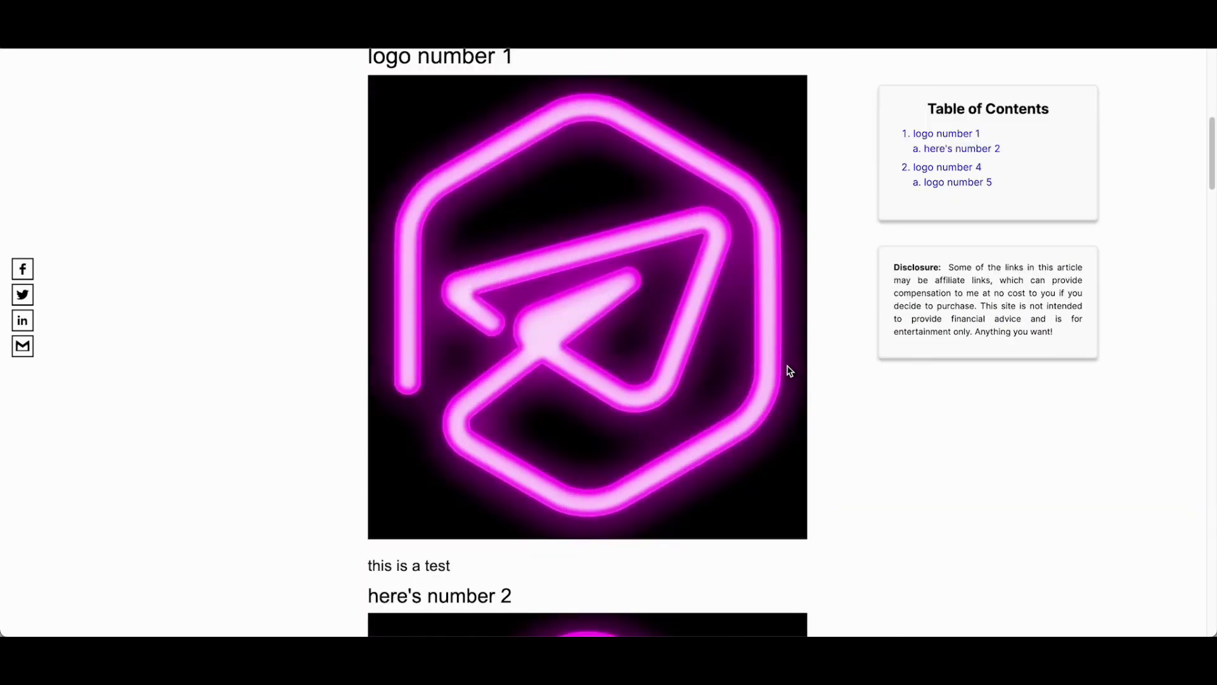
scroll(788, 367, "down", 15)
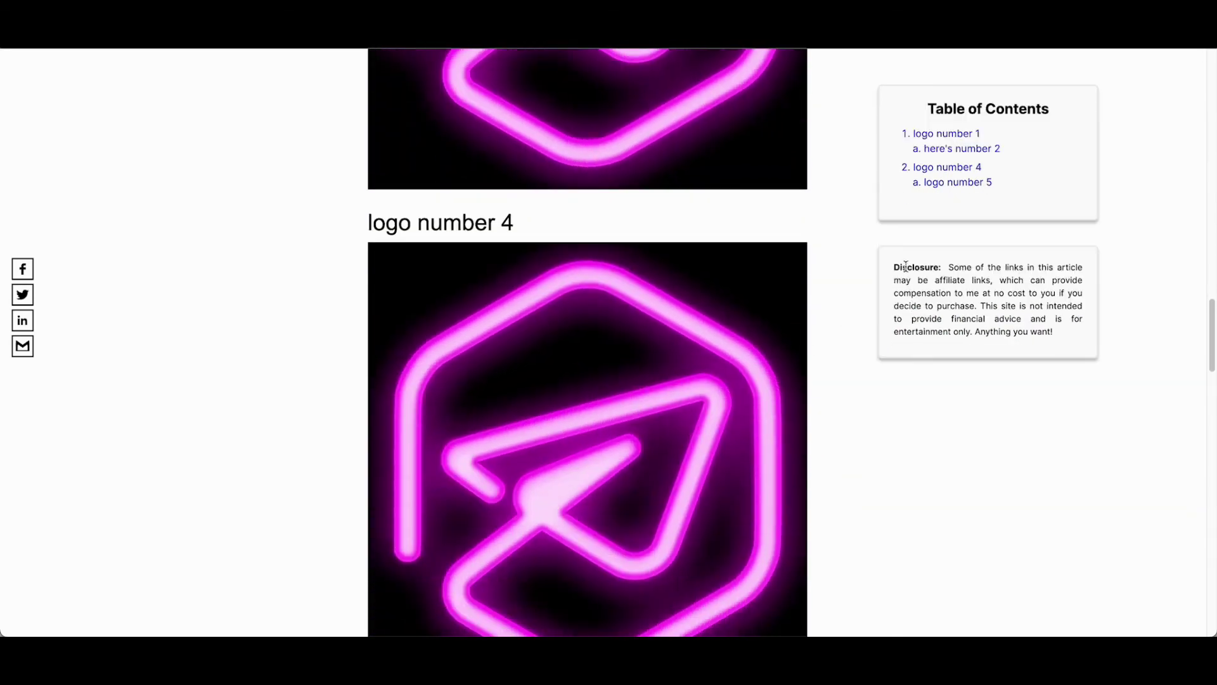
scroll(831, 375, "down", 10)
scroll(827, 393, "up", 4)
scroll(827, 393, "up", 20)
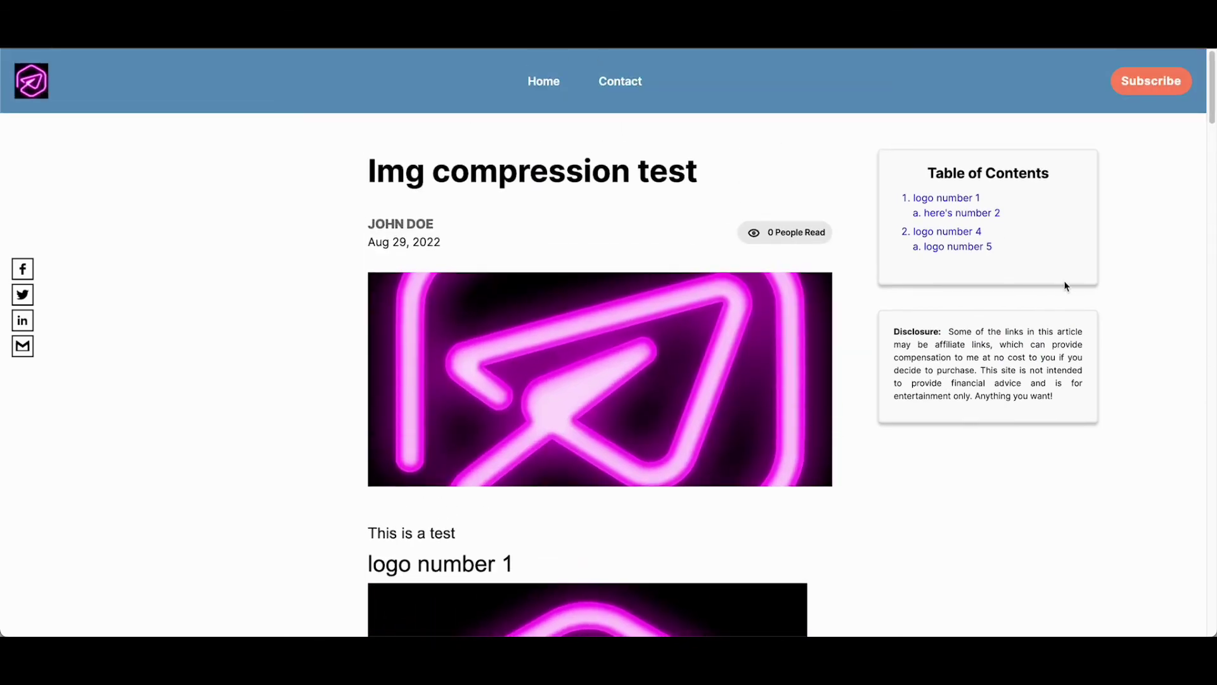